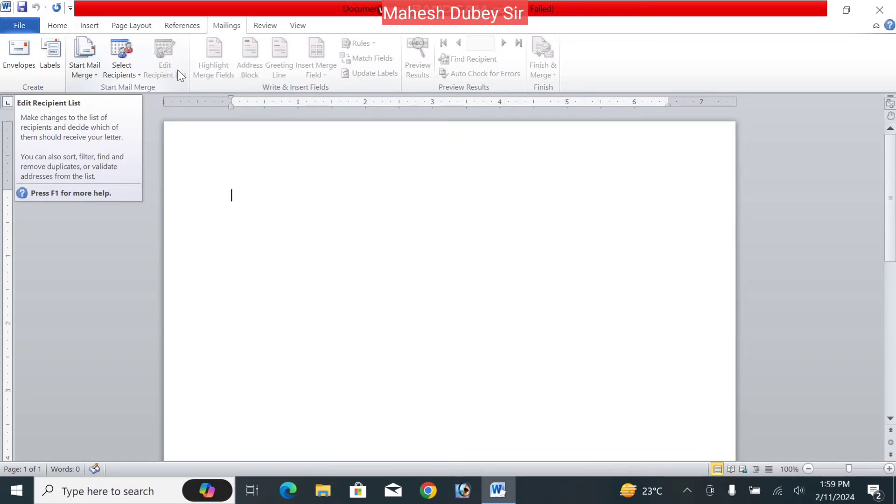
click(61, 25)
click(90, 29)
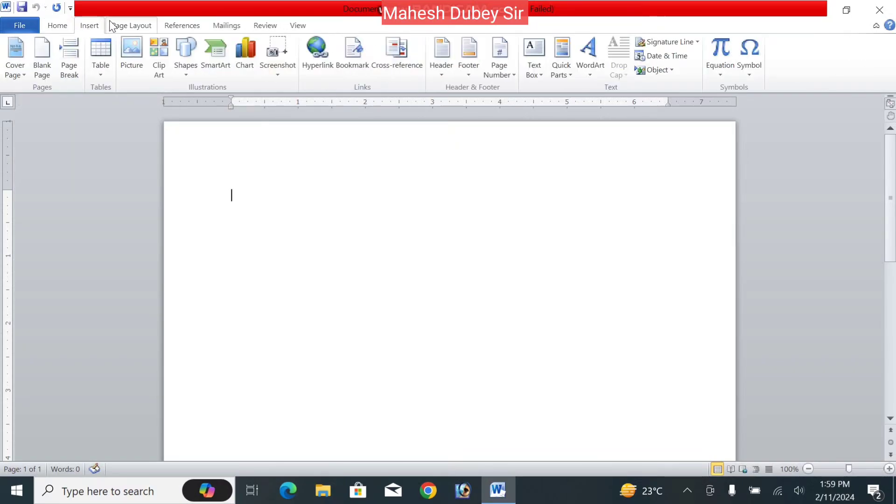
click(122, 29)
click(179, 29)
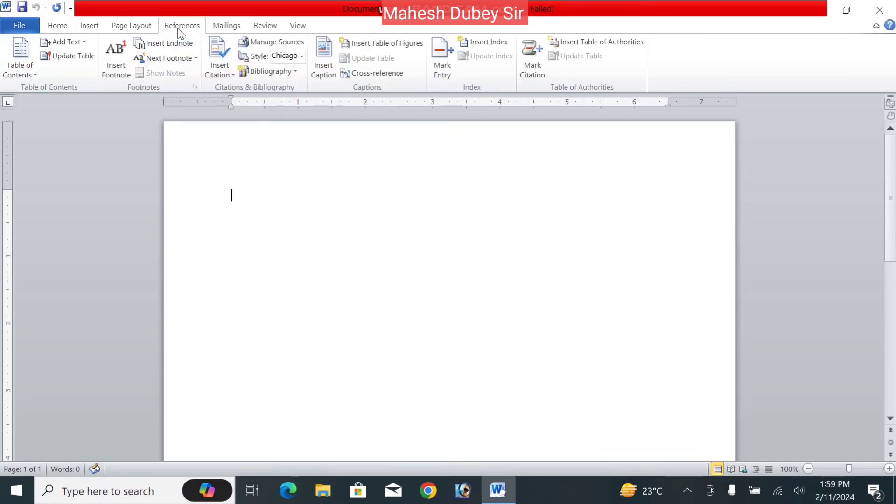
click(229, 27)
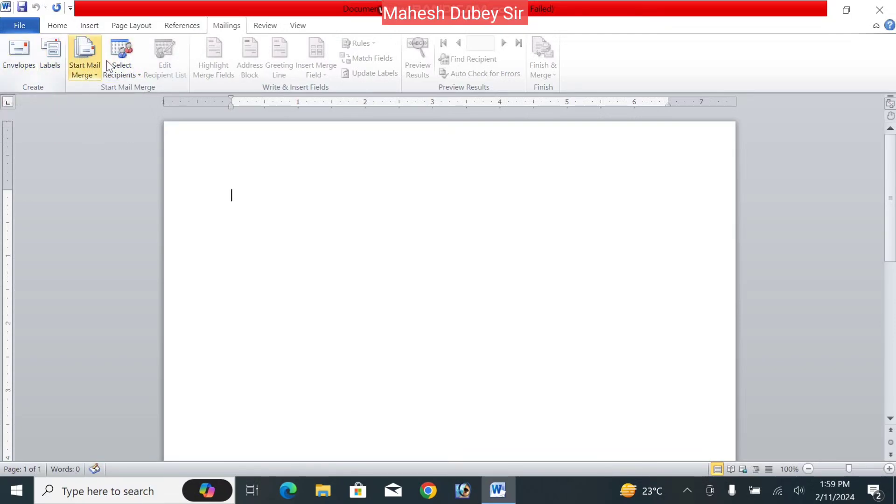
click(129, 70)
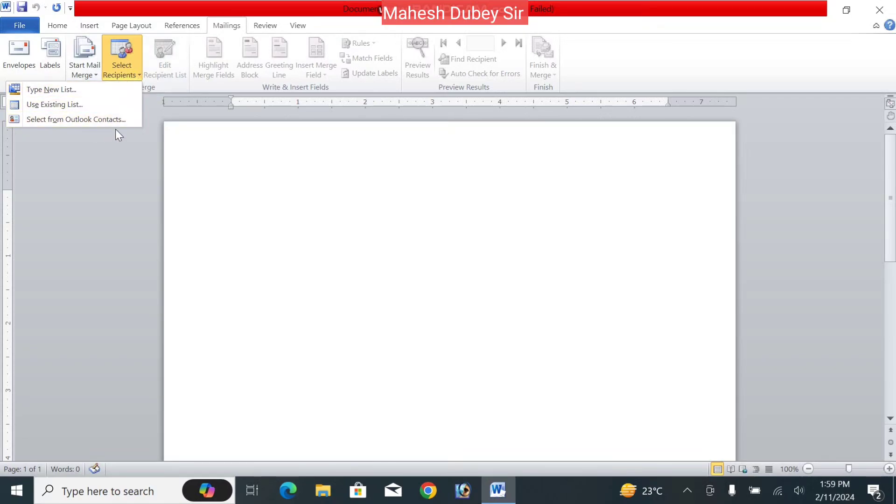
click(287, 158)
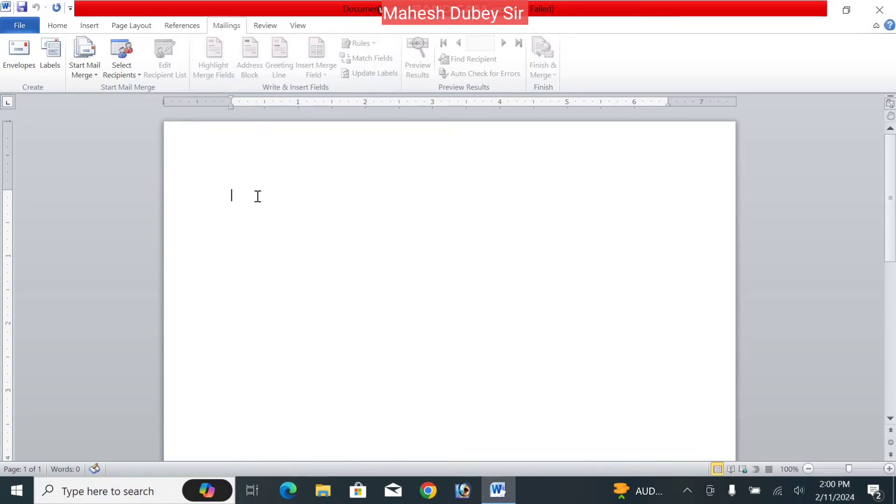
Attach the existing list "record" from the My Data Sources folder in Documents as the mail merge recipient list.
click(122, 68)
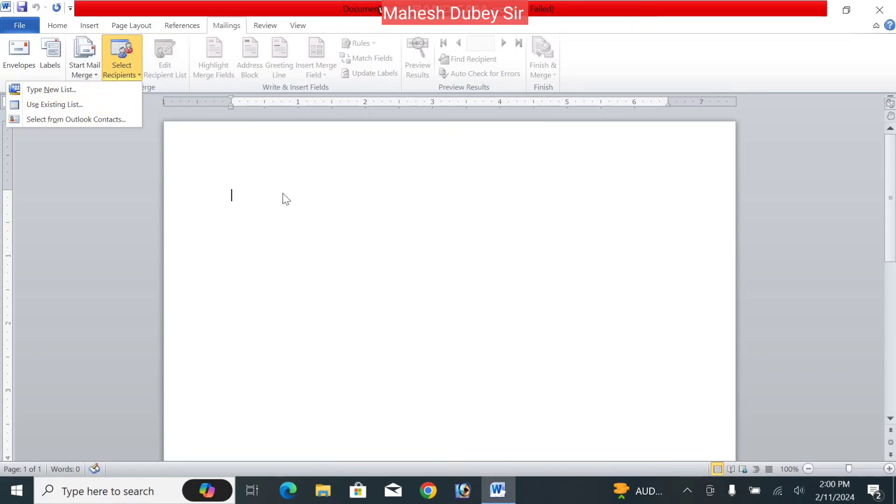
click(77, 105)
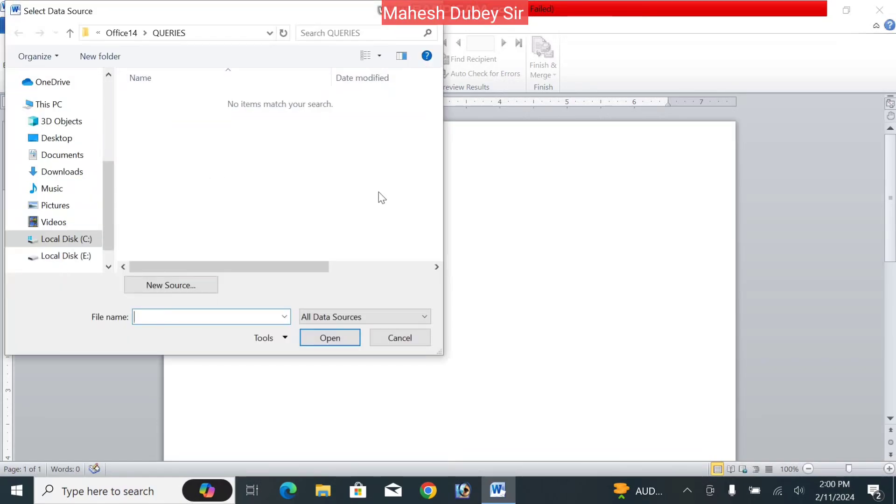
click(79, 154)
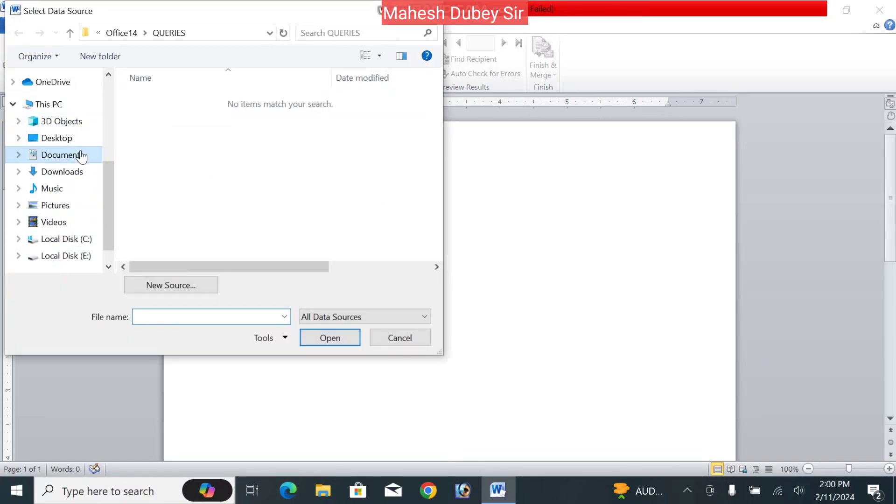
double_click(199, 142)
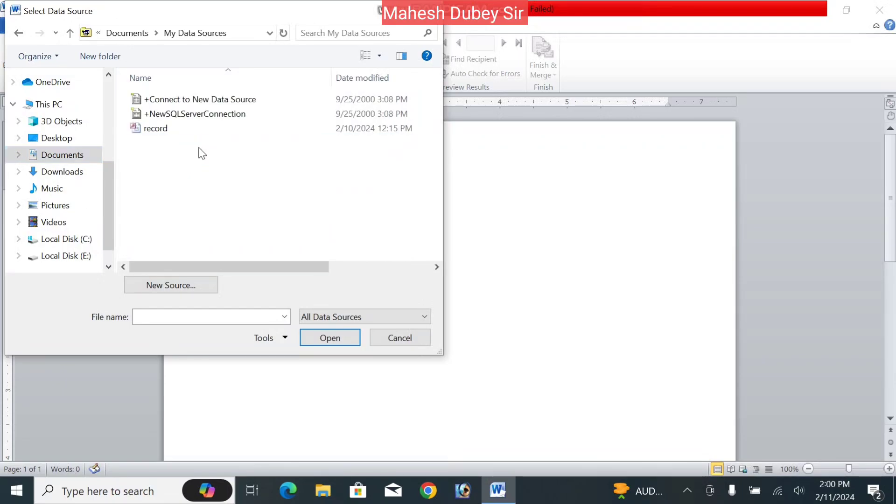
click(162, 131)
click(330, 338)
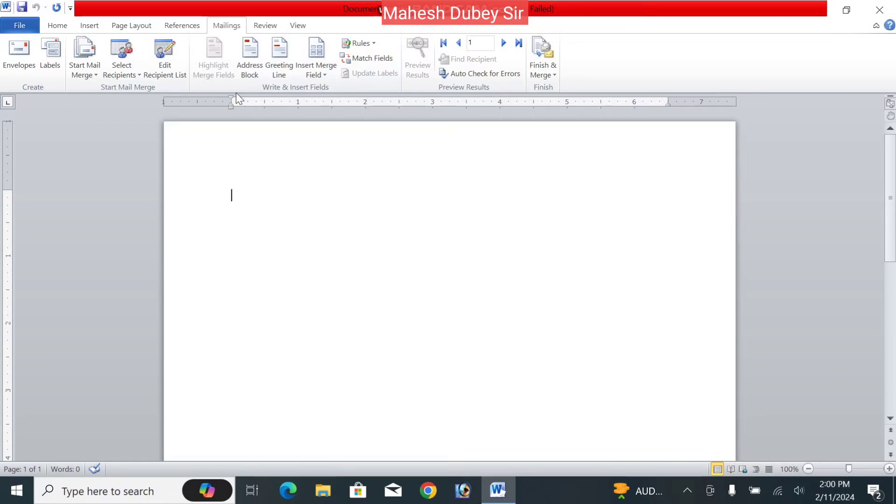
Fill the letter body with =rand() sample text and a second copy of it directly below, without a blank line between them.
text(=rand())
key(Return)
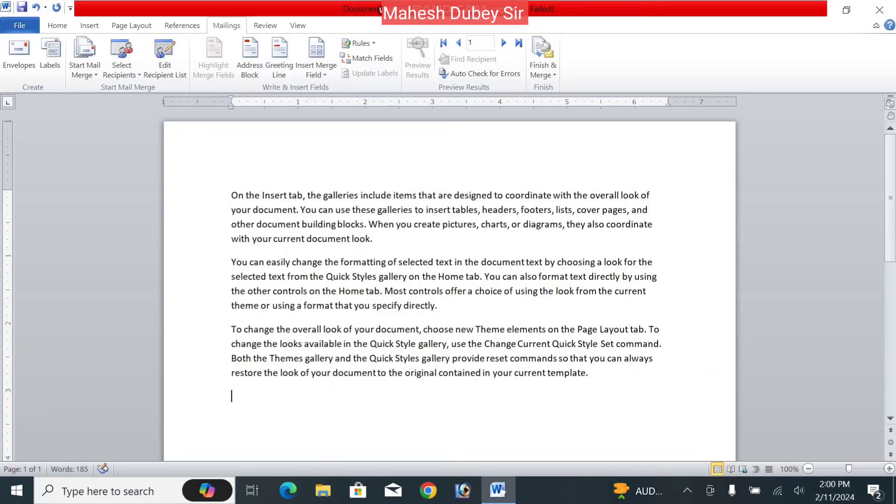
key(ctrl+a)
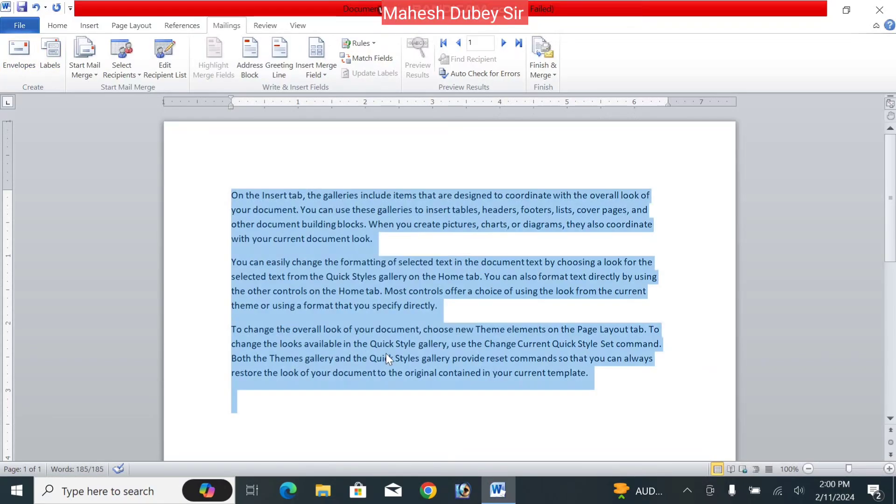
key(ctrl+c)
key(ctrl+End)
key(ctrl+v)
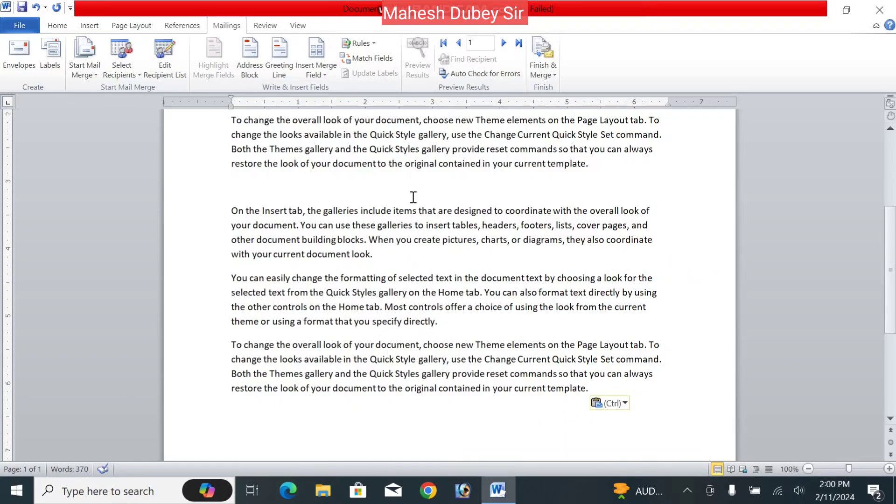
click(610, 170)
key(Delete)
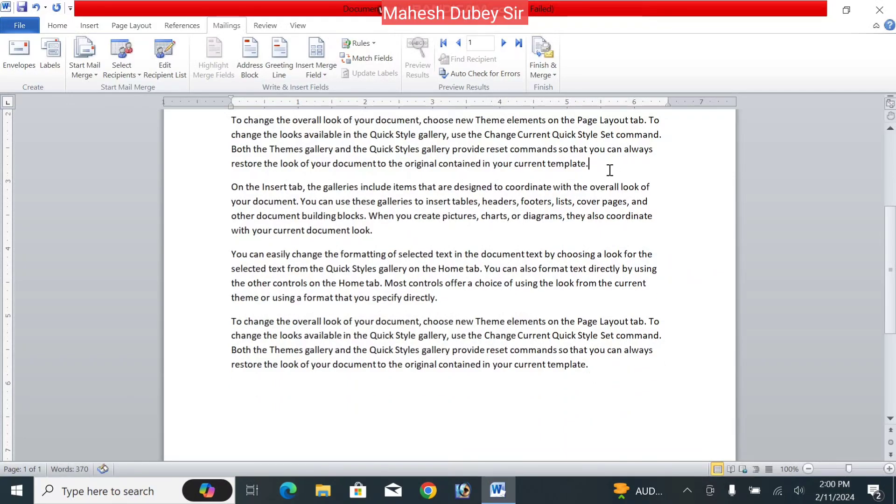
Insert the Name, Address and Mobile merge fields on separate lines below the last paragraph, leaving an empty line above them.
drag(892, 277, 864, 337)
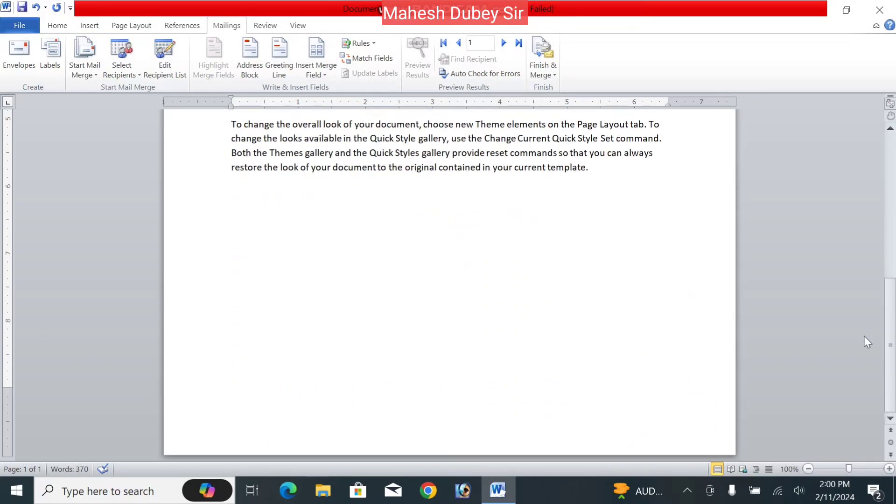
click(545, 252)
click(321, 81)
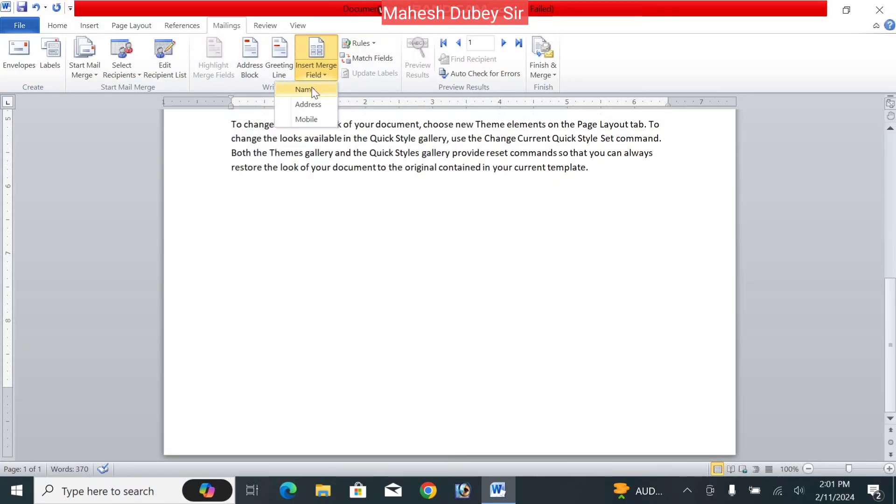
click(312, 90)
key(Return)
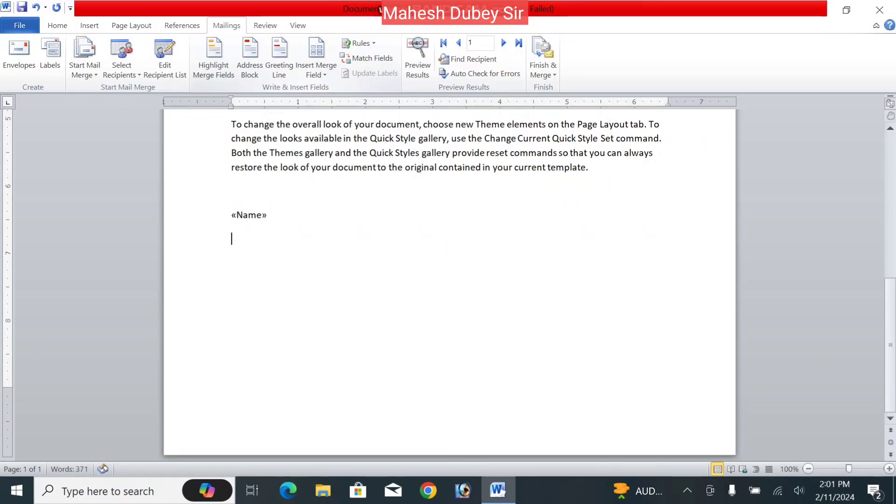
click(321, 75)
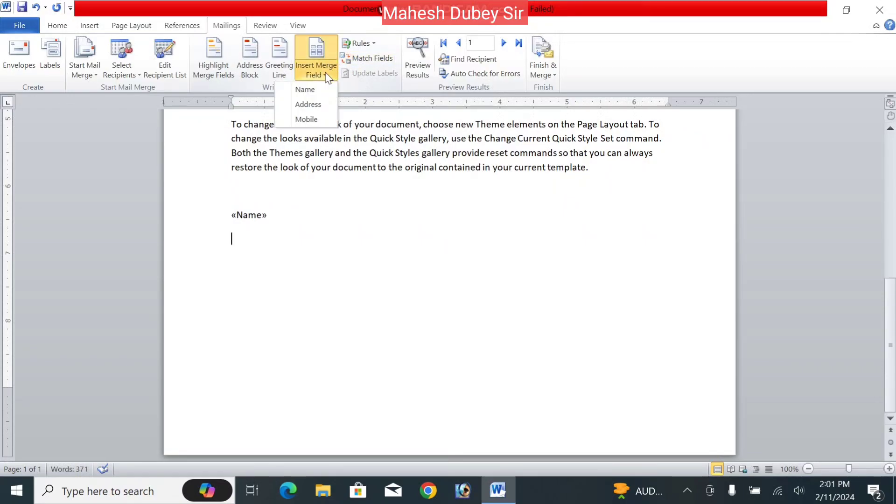
click(316, 105)
key(Return)
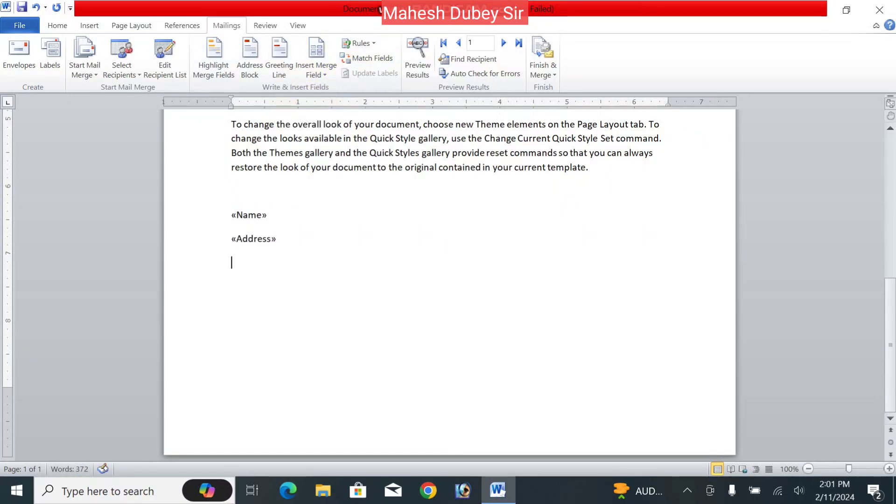
click(322, 68)
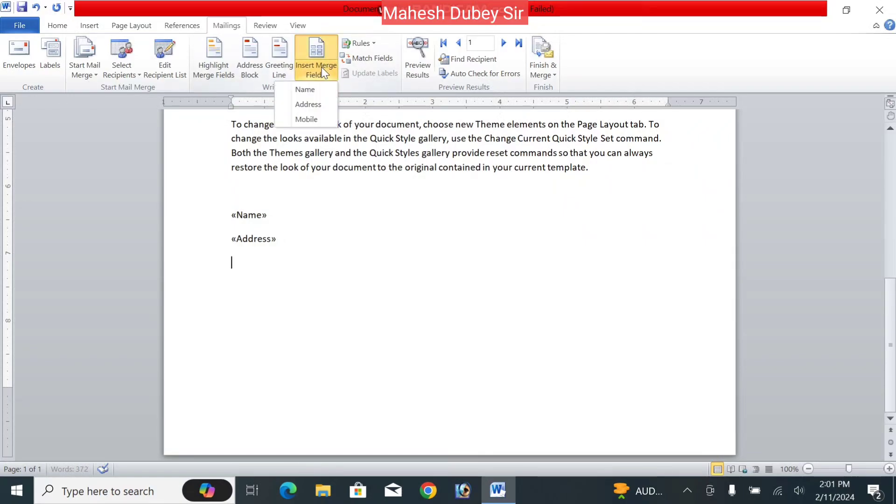
click(309, 120)
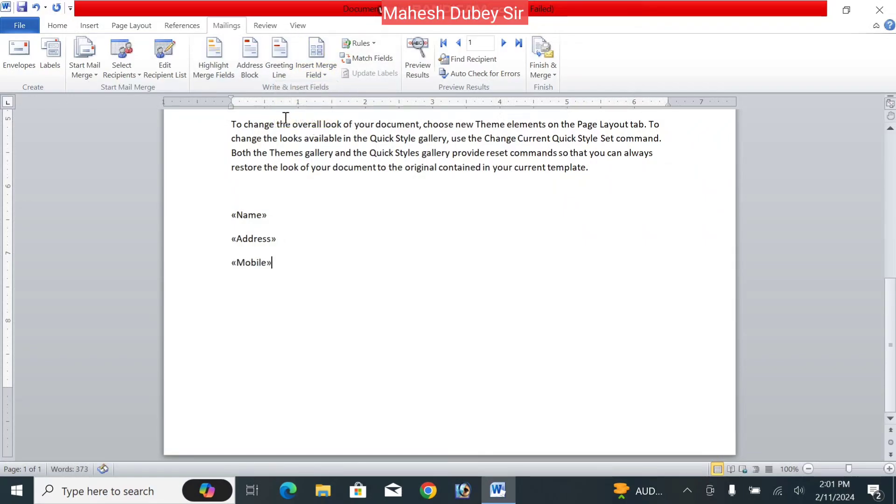
Highlight the merge fields in the document and turn the highlighting off again.
click(223, 62)
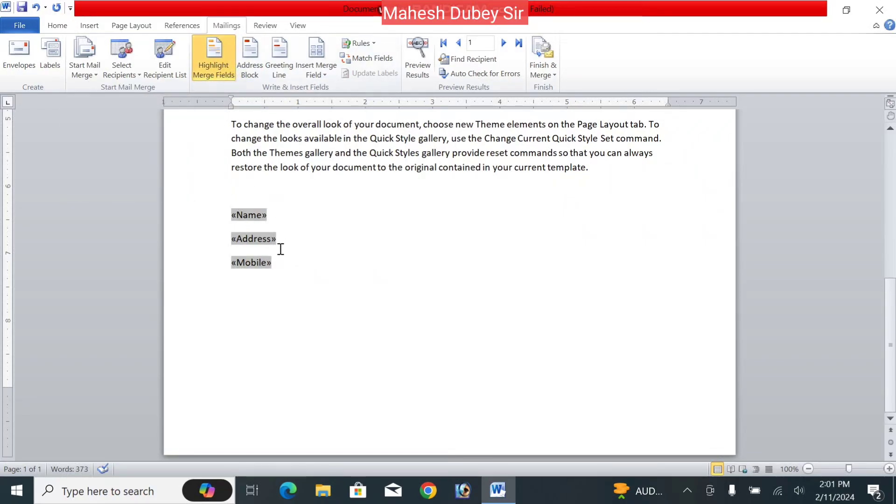
click(213, 64)
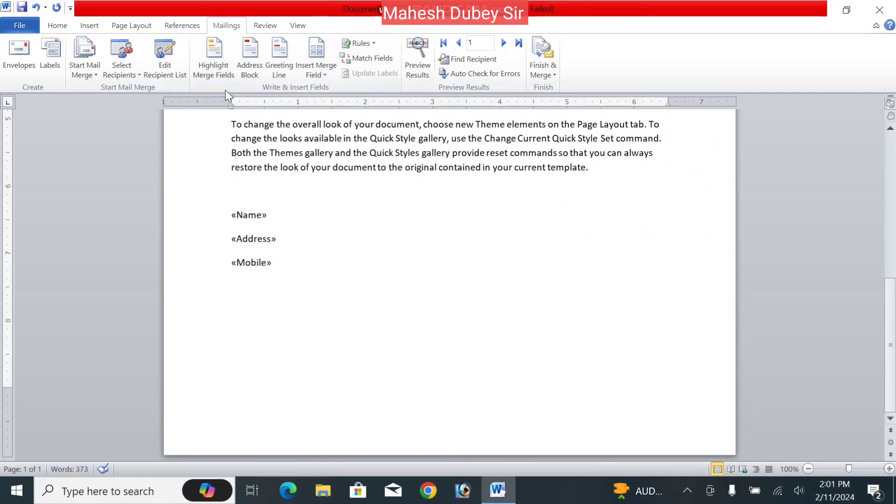
click(221, 77)
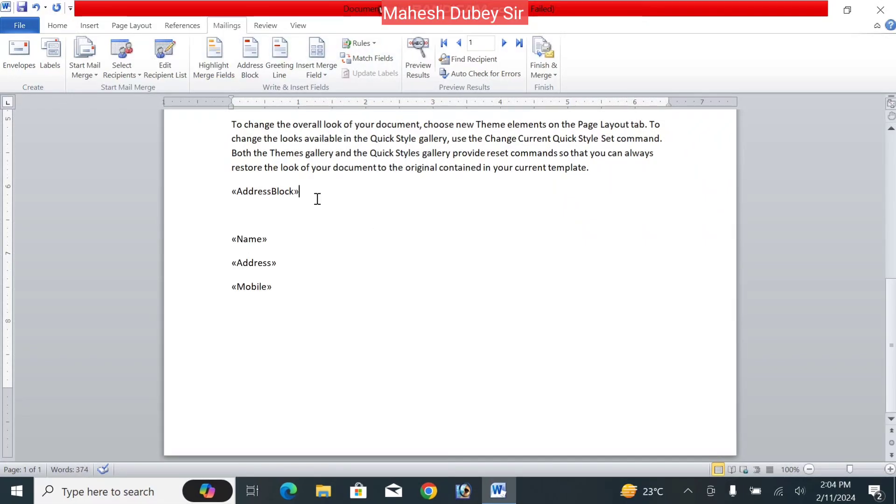
Delete the AddressBlock field together with its line above the Name field.
drag(316, 198, 229, 193)
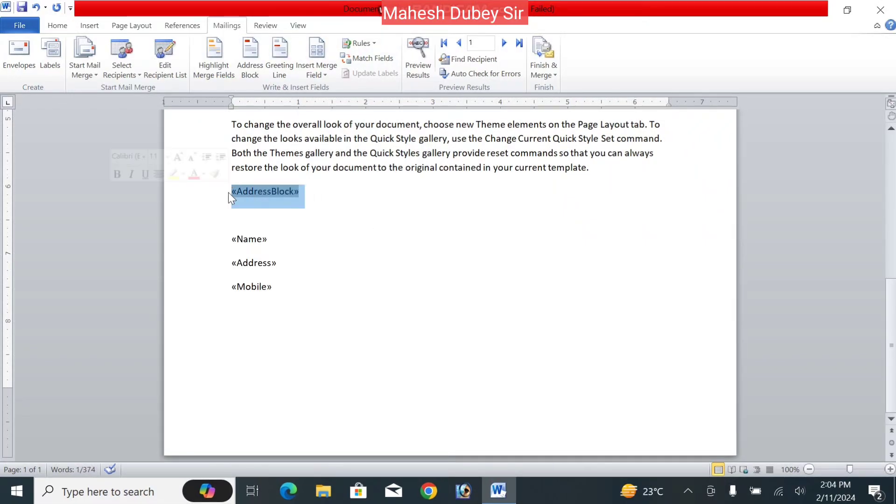
key(Delete)
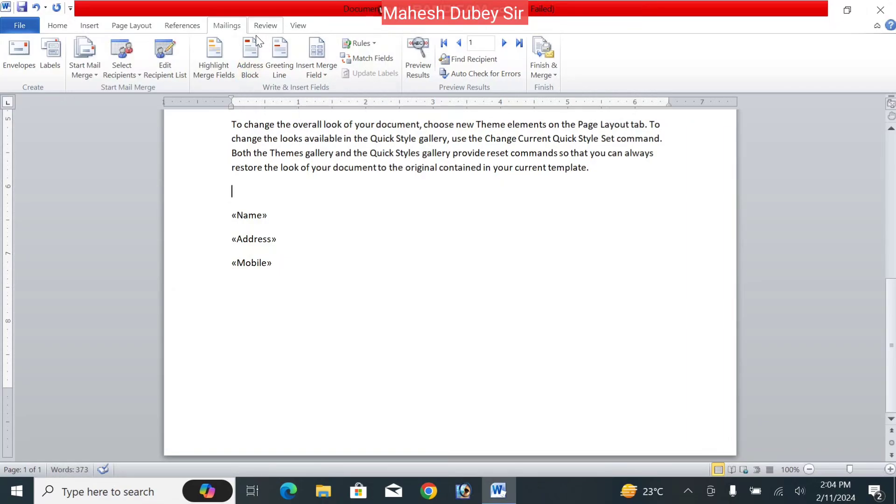
Examine how the available recipient name formats look in the address block preview, and close the dialog without inserting a block.
click(256, 63)
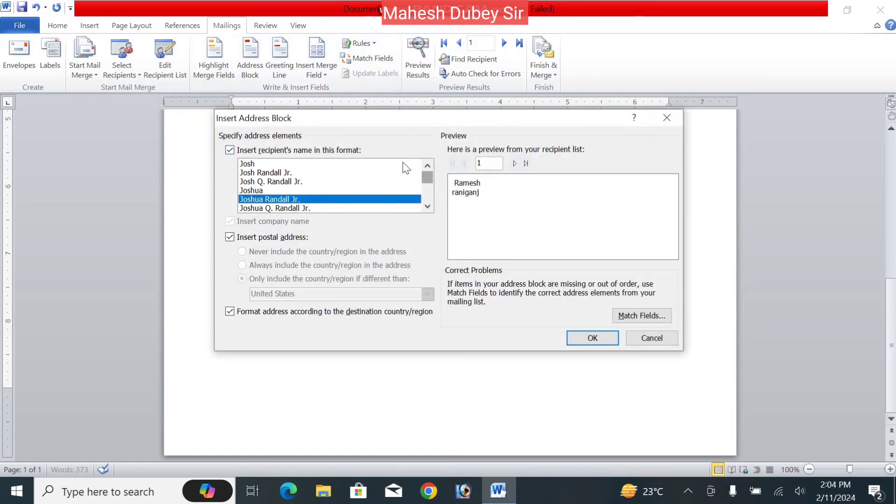
click(362, 164)
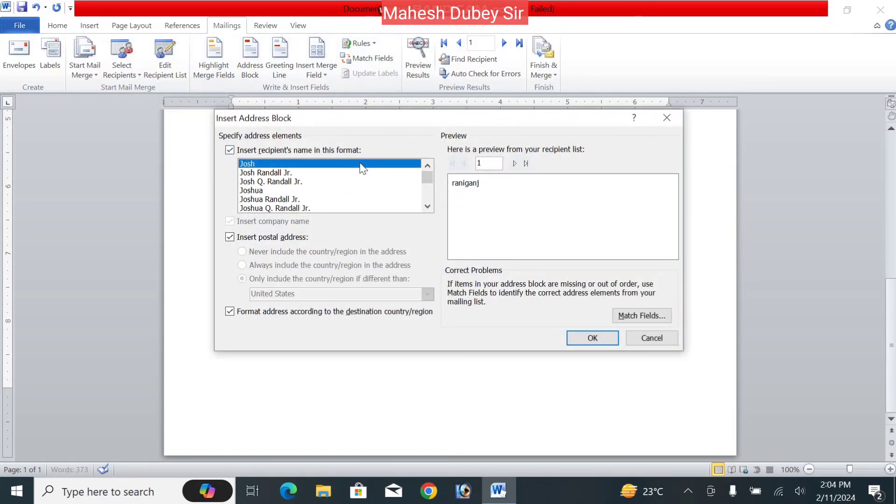
click(291, 172)
click(284, 182)
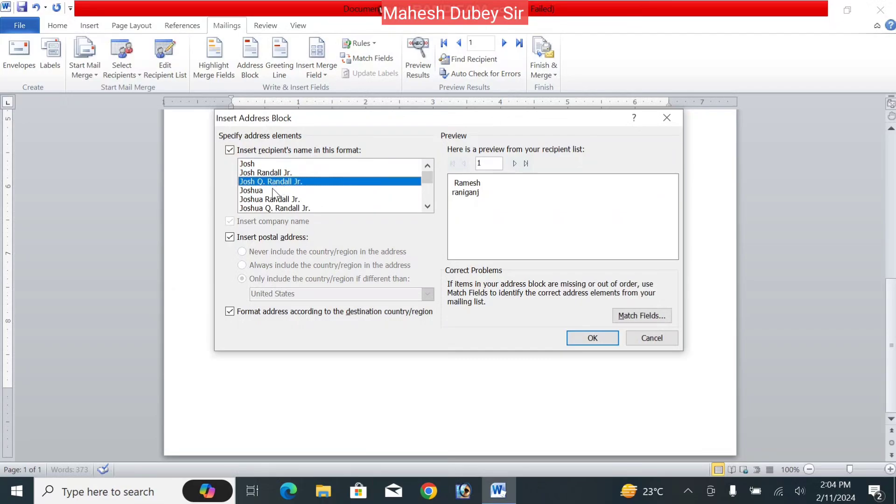
click(273, 189)
click(267, 199)
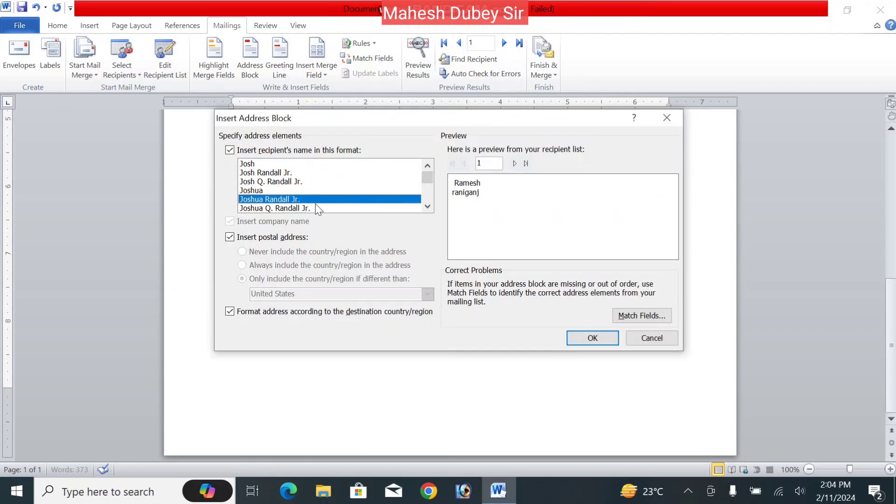
click(317, 208)
click(428, 207)
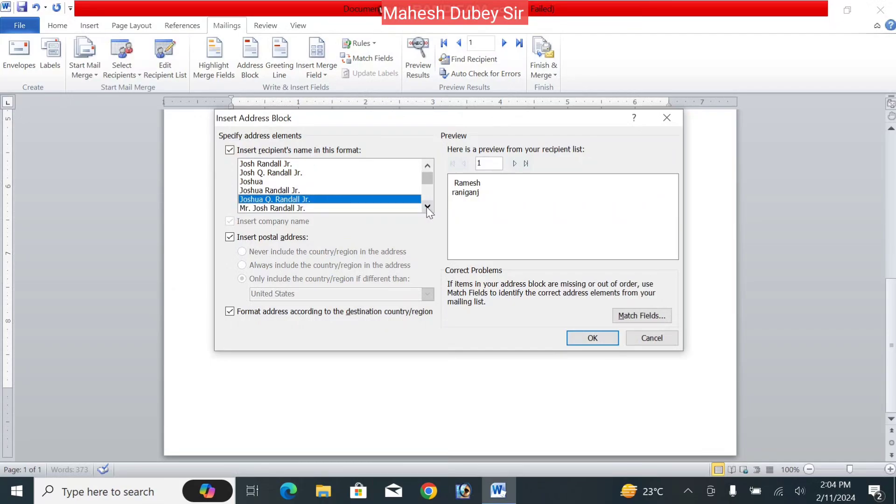
click(428, 206)
click(428, 206)
click(428, 207)
click(428, 207)
click(428, 206)
click(427, 207)
click(428, 207)
click(428, 206)
click(428, 206)
click(428, 206)
click(427, 207)
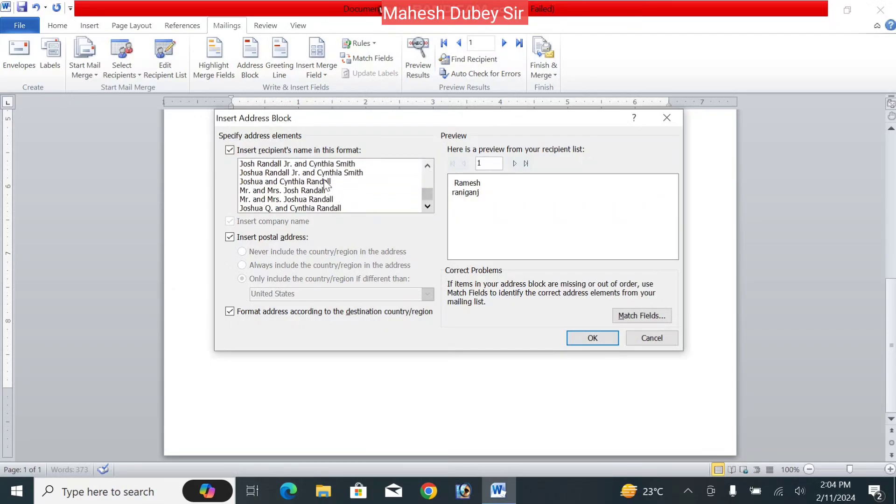
click(324, 174)
click(327, 167)
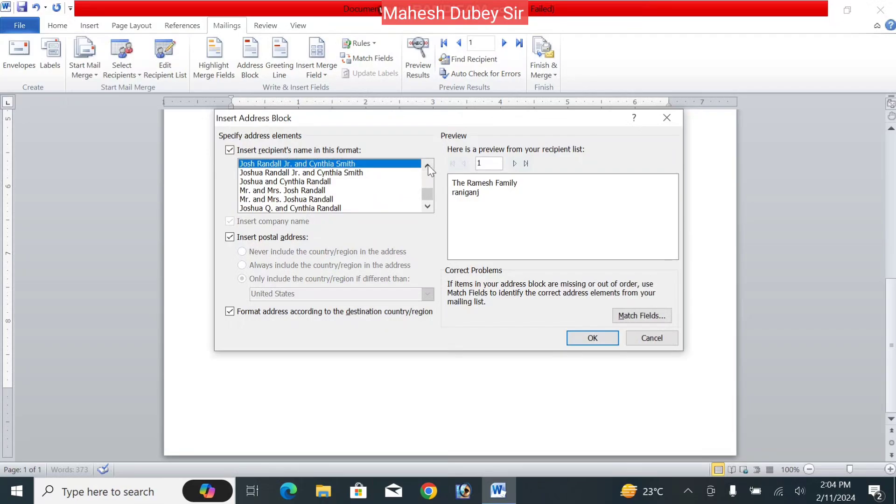
click(428, 166)
click(427, 165)
click(428, 165)
click(428, 165)
click(428, 165)
click(427, 166)
click(426, 167)
click(426, 166)
click(426, 167)
click(426, 167)
click(322, 208)
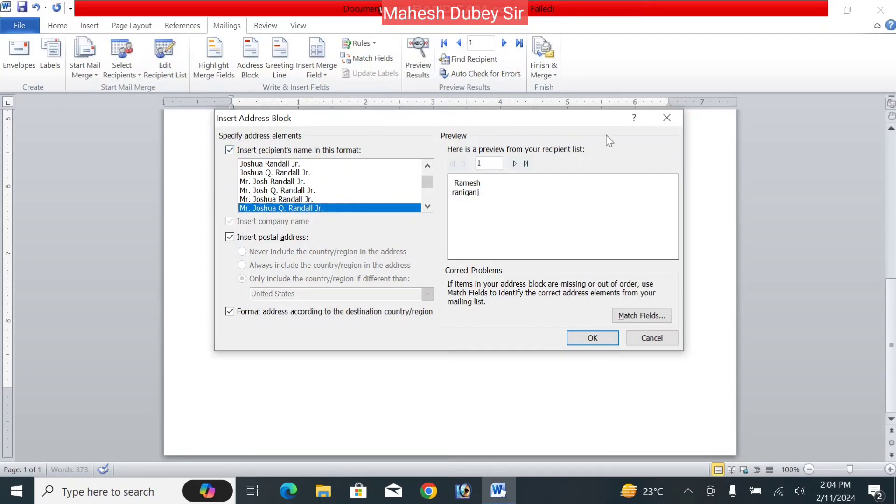
click(666, 119)
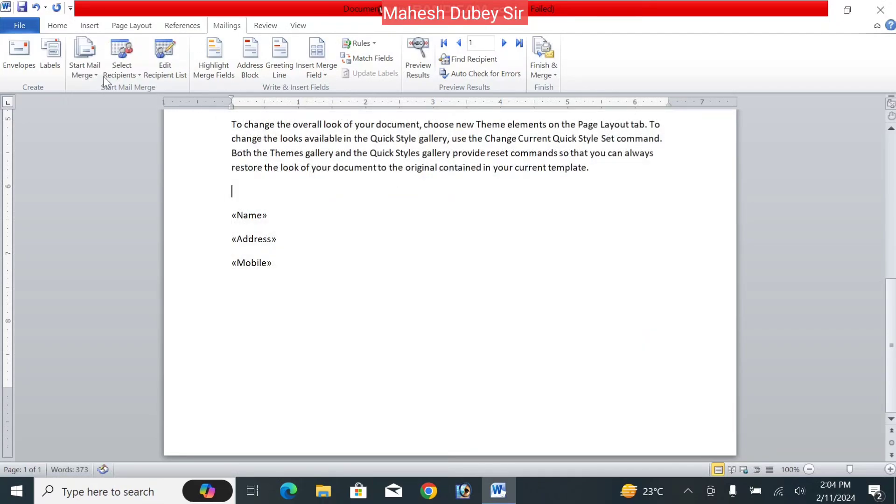
click(129, 74)
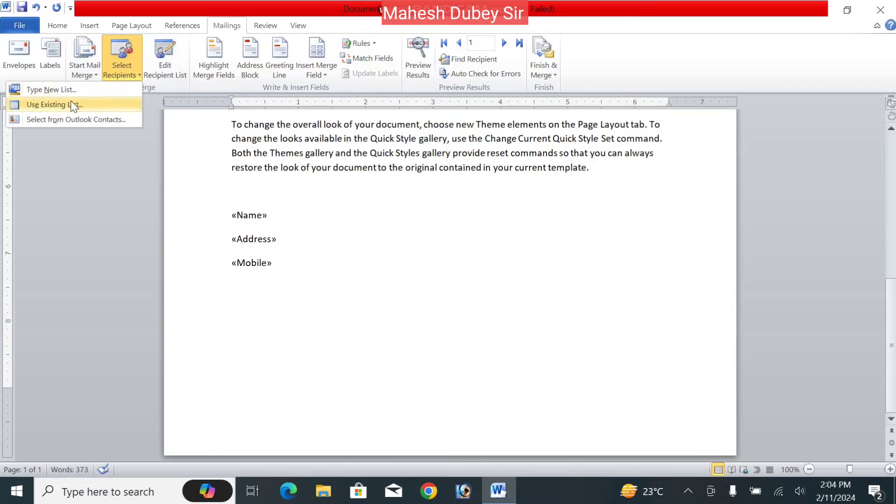
click(277, 219)
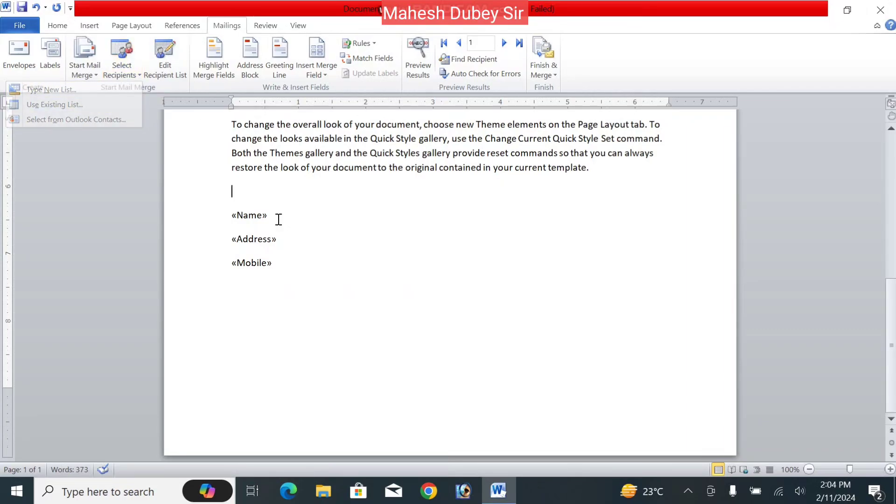
Compare several recipient name formats for the address block and insert it above the Name field using the Mr. Josh Randall Jr. format.
click(251, 63)
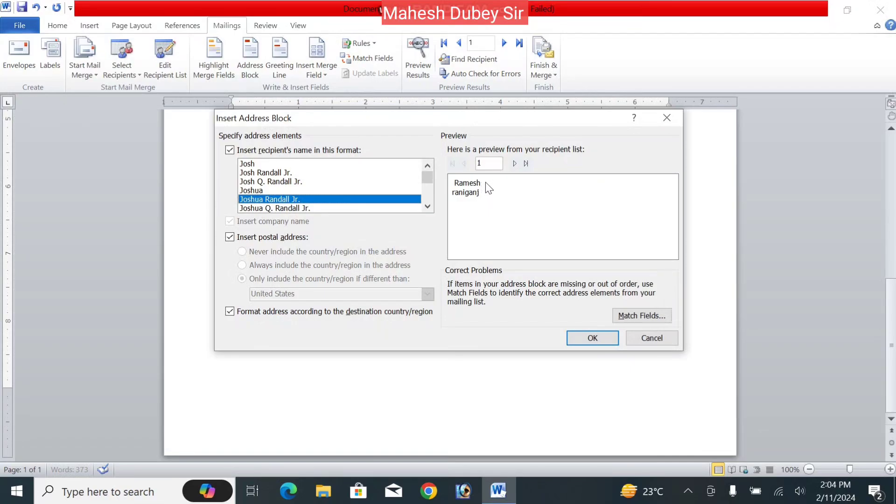
click(272, 181)
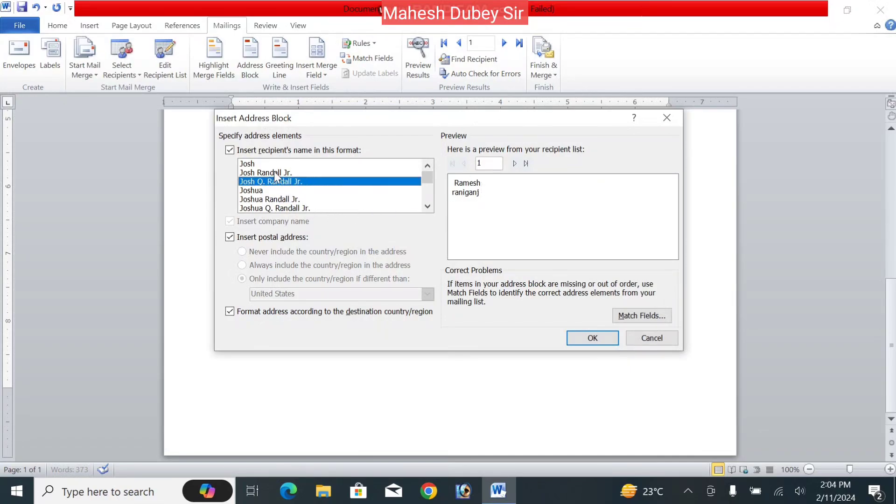
click(274, 172)
click(428, 206)
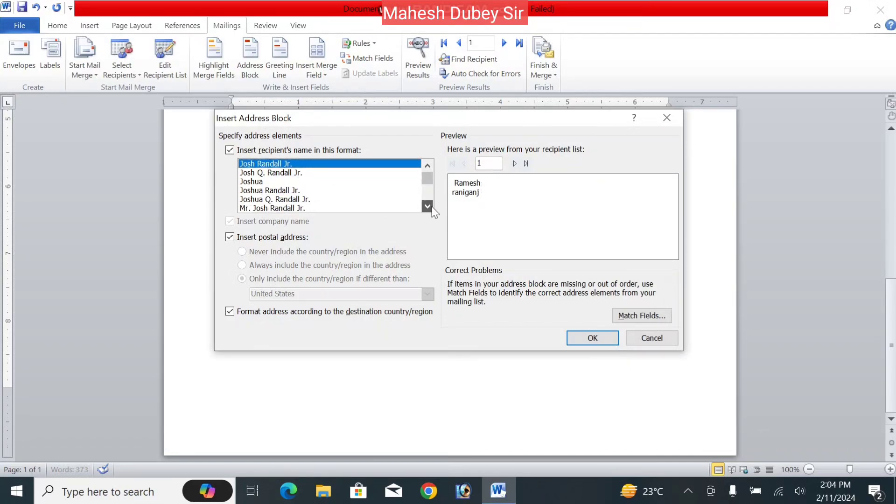
click(298, 208)
click(293, 200)
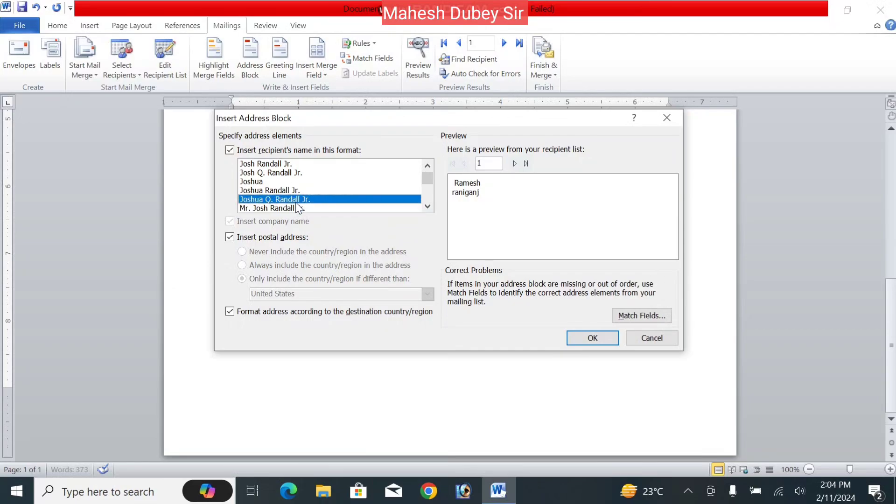
click(270, 189)
click(272, 181)
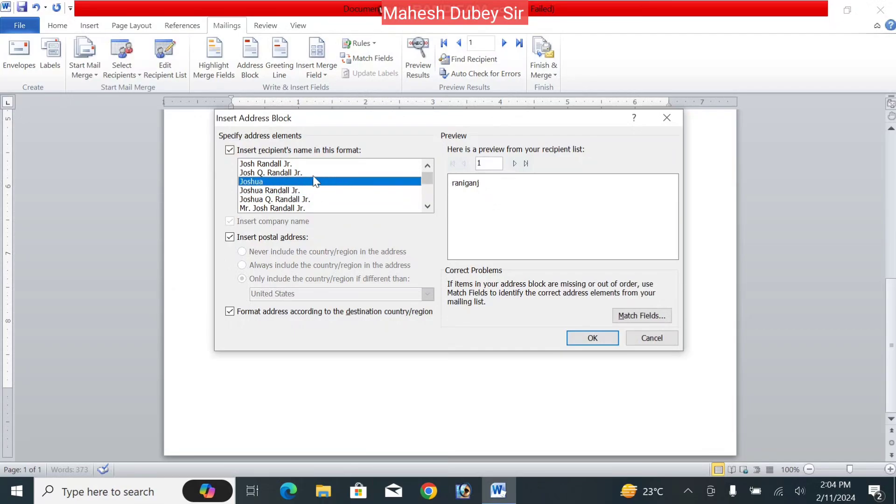
click(274, 190)
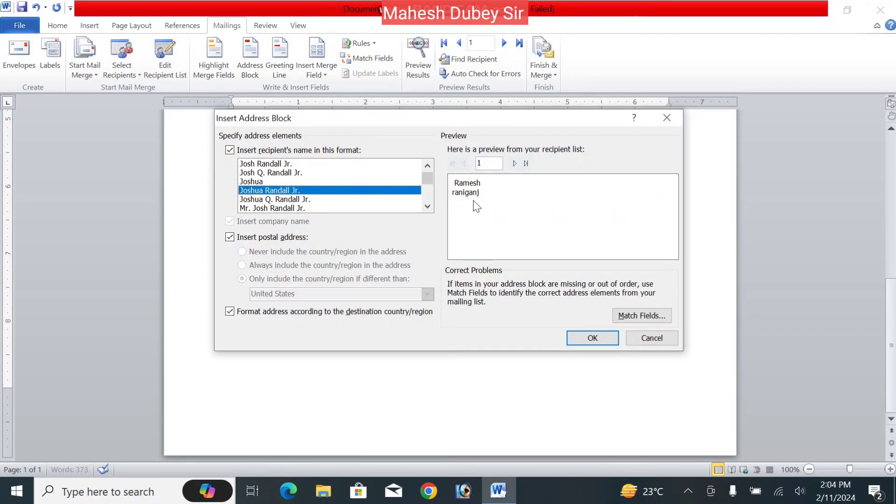
click(294, 208)
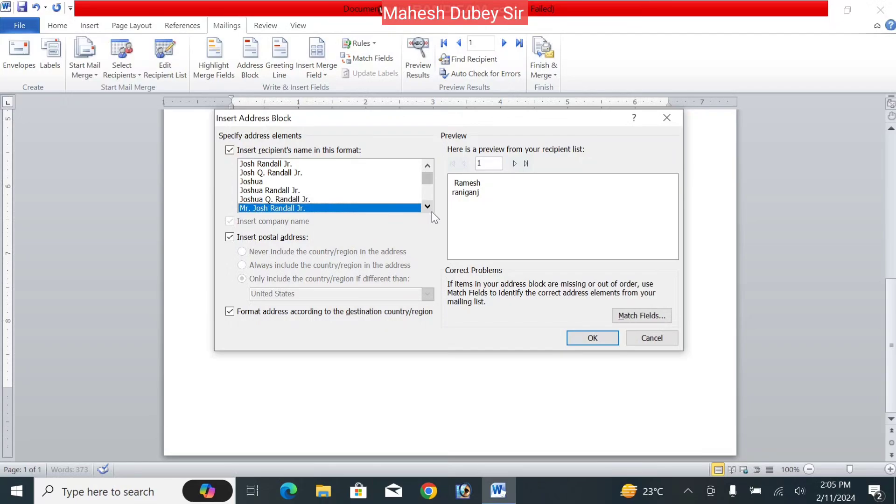
click(593, 338)
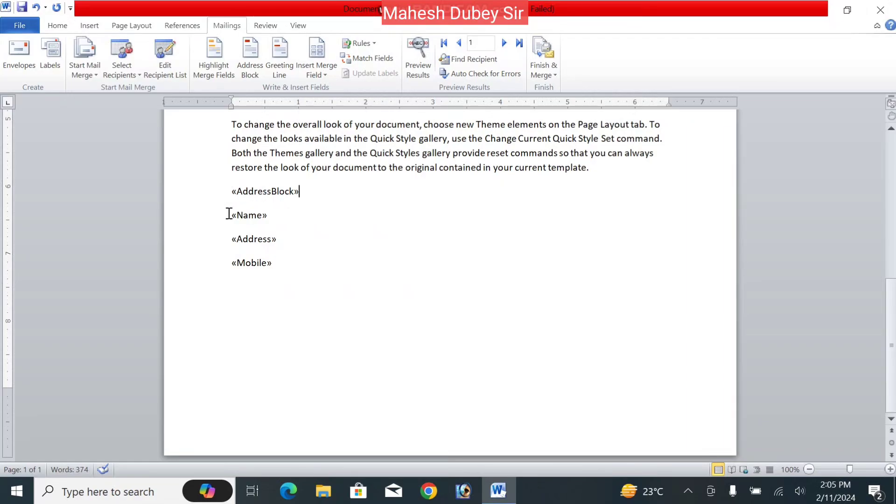
Delete the Name, Address and Mobile merge fields and their lines below the AddressBlock field.
drag(229, 214, 299, 285)
key(BackSpace)
key(BackSpace)
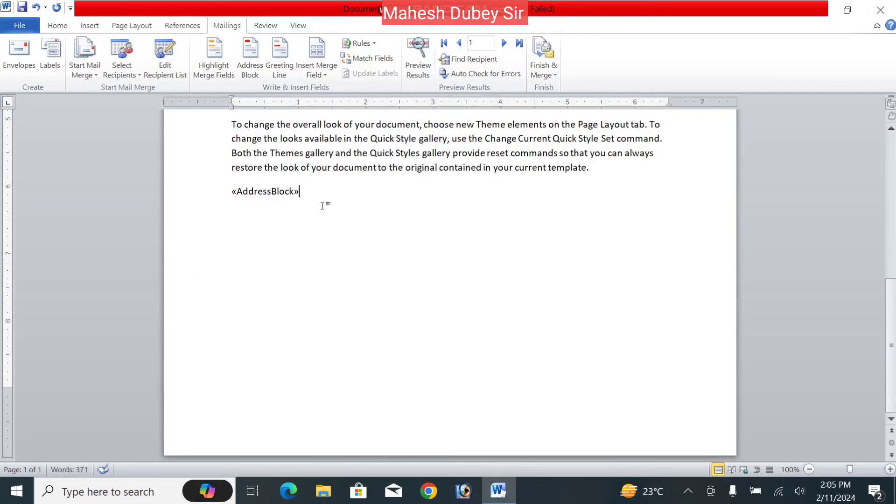
Preview the address block with the first recipient's data and return to the field code view, comparing the two twice.
click(414, 59)
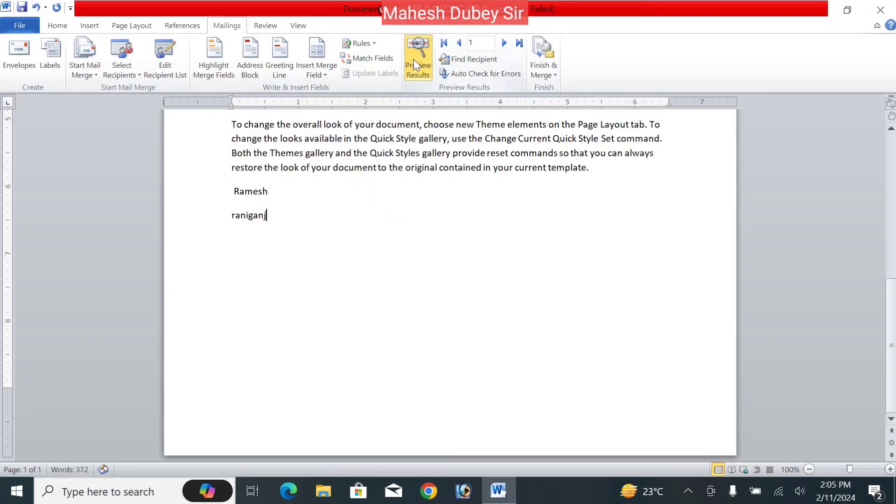
click(230, 193)
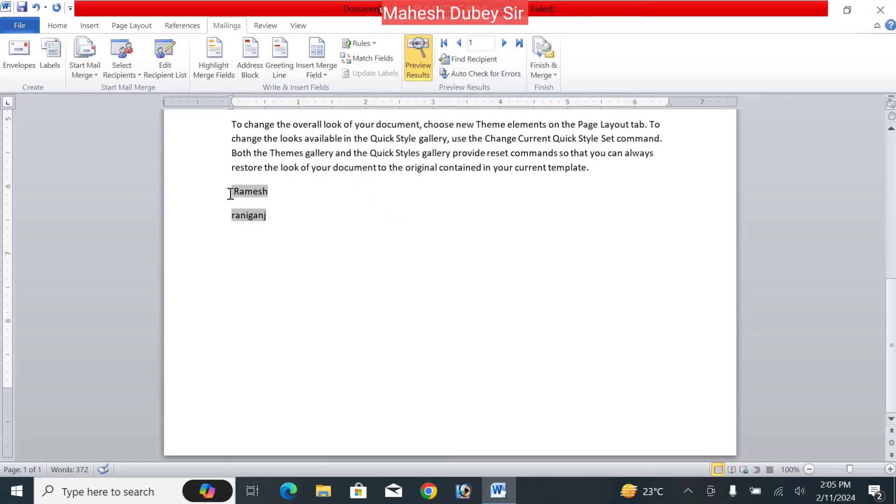
click(307, 226)
click(421, 48)
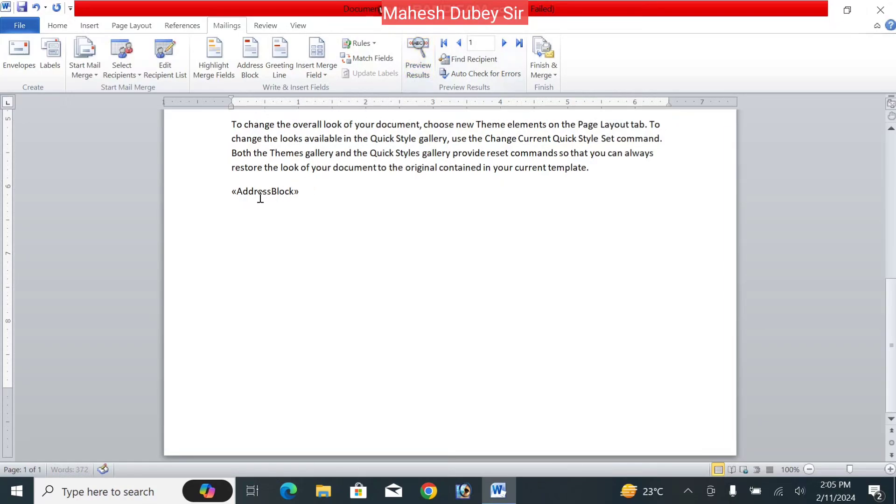
click(411, 52)
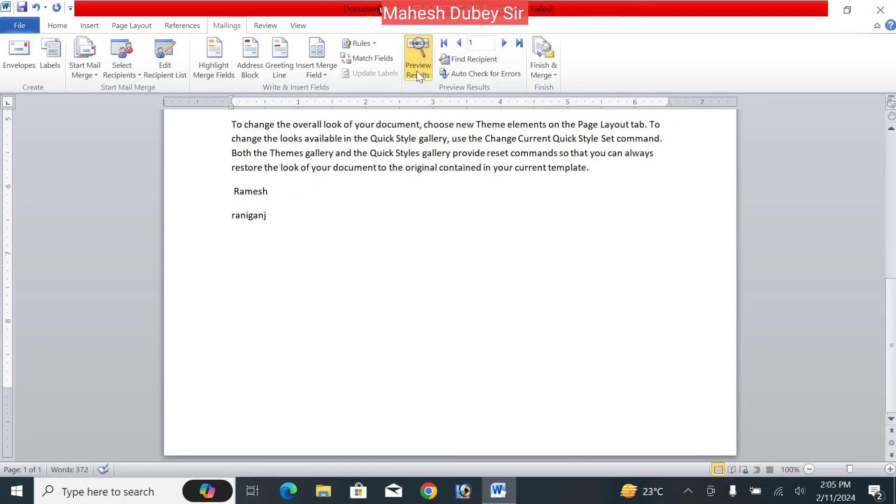
click(417, 70)
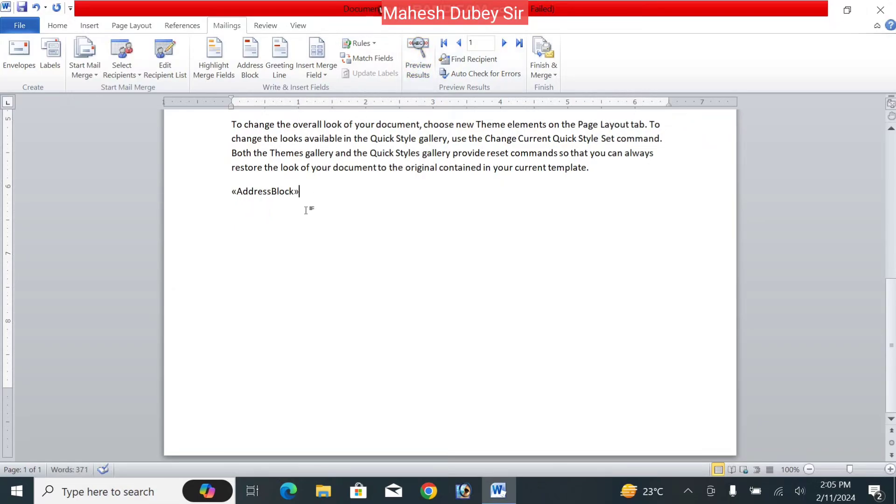
Delete the AddressBlock field together with its line below the last paragraph.
drag(305, 210, 246, 208)
key(BackSpace)
key(BackSpace)
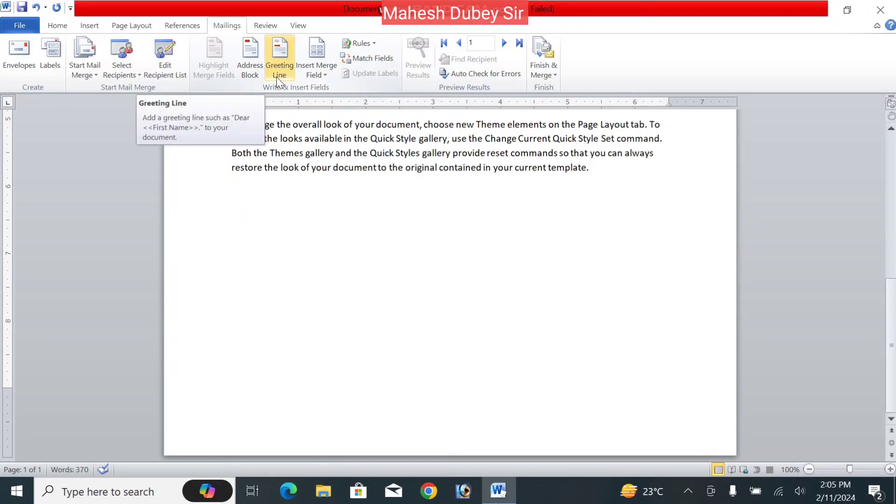
Add an empty line above the first paragraph at the beginning of the letter.
click(276, 61)
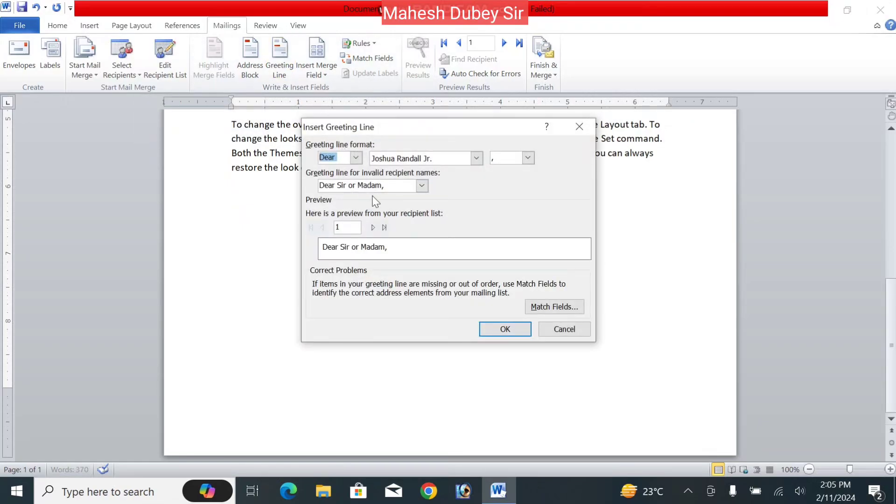
click(586, 126)
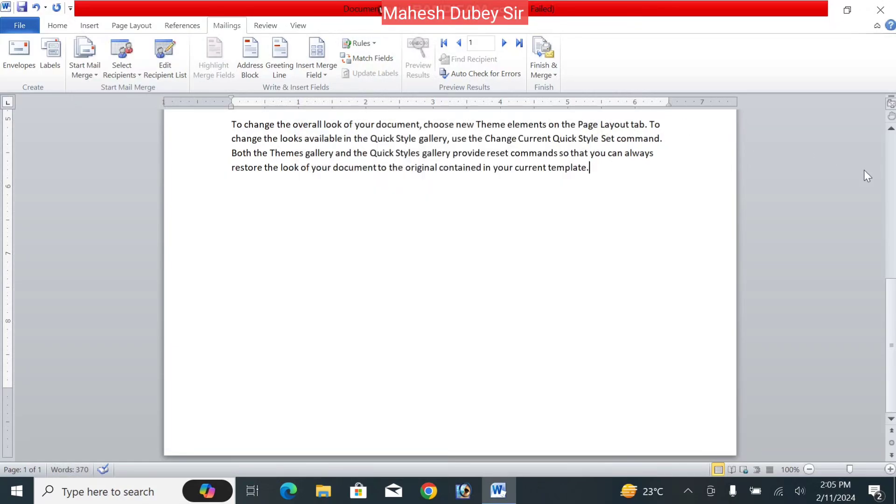
drag(892, 299, 893, 152)
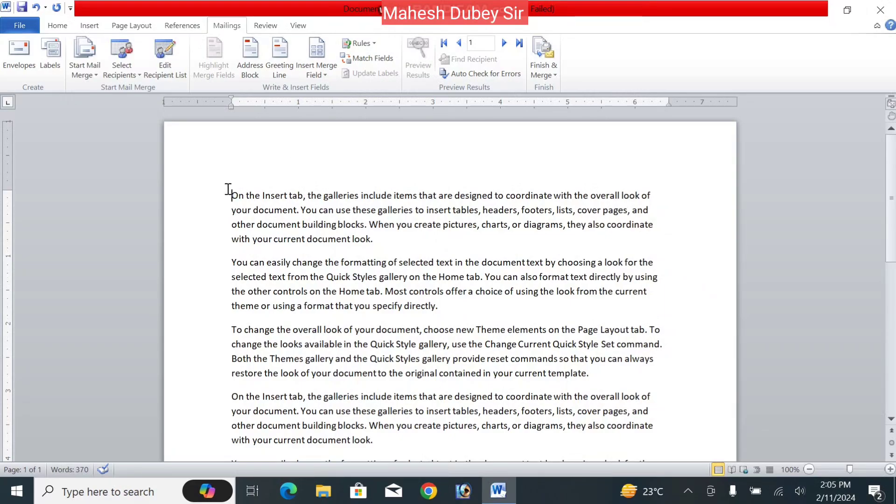
key(Return)
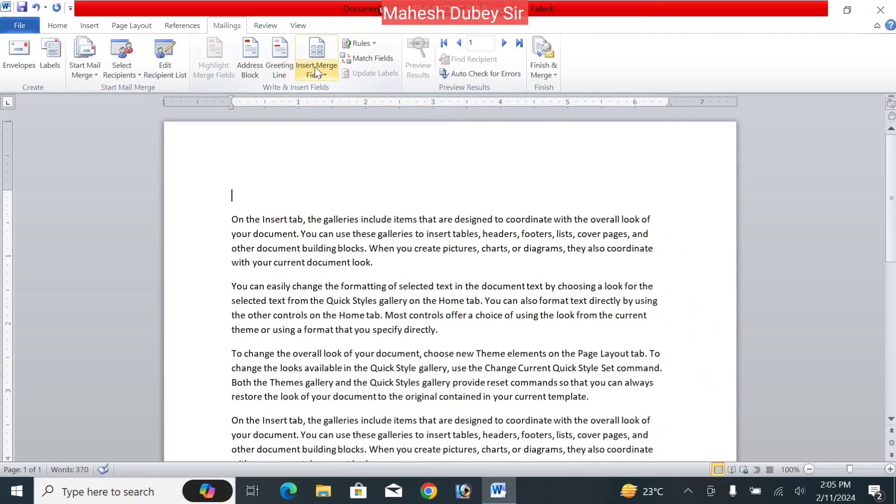
Insert a greeting line above the first paragraph using Dear, the Mr. Josh Randall Jr. format, a comma, and "Dear Sir or Madam," for invalid names.
click(287, 66)
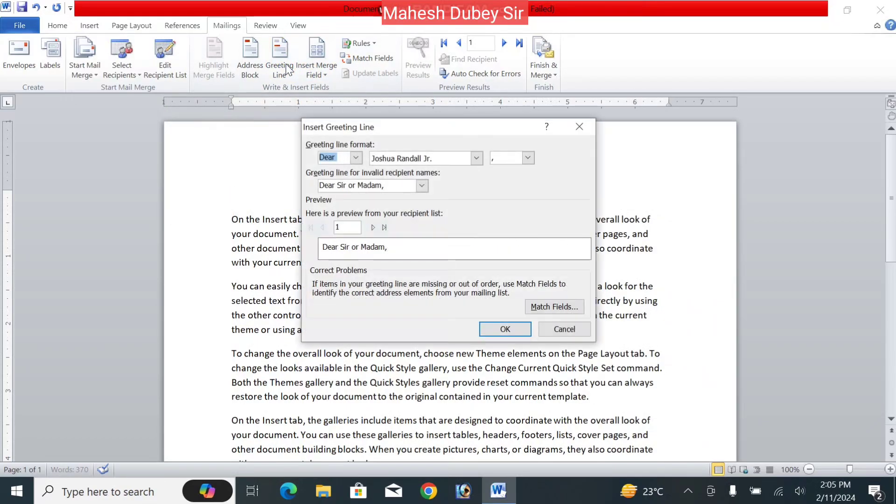
click(355, 158)
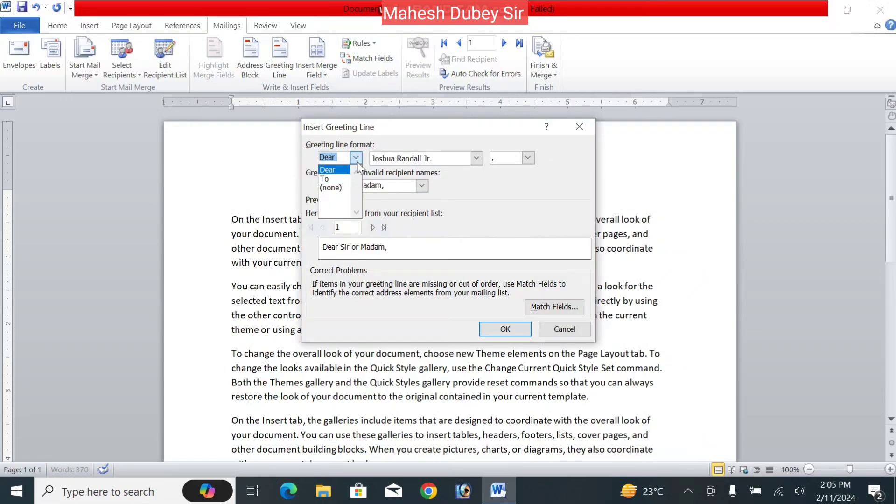
click(346, 170)
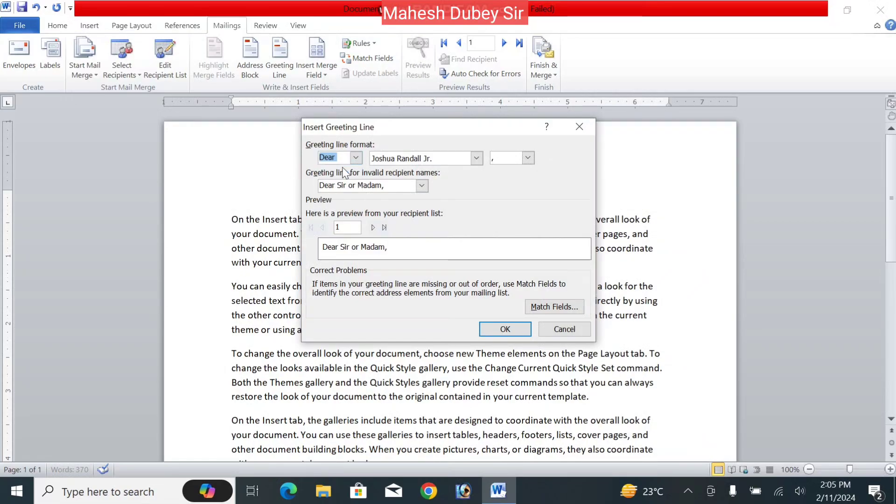
click(476, 159)
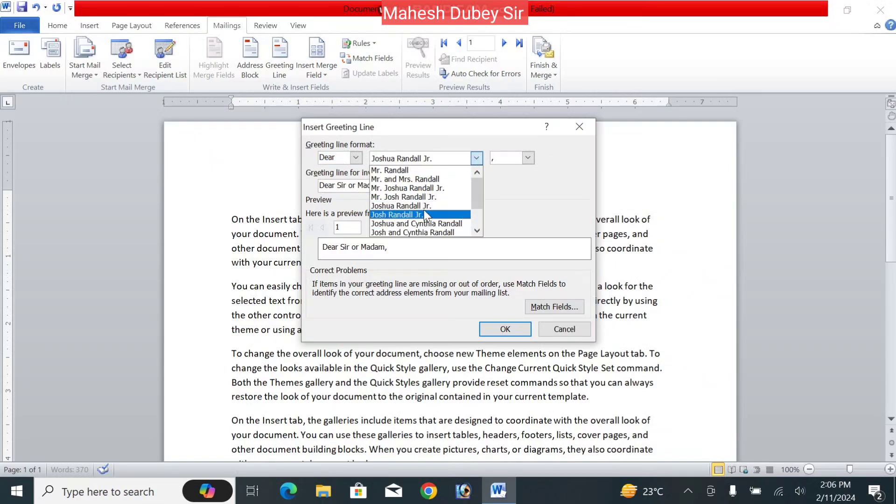
click(447, 199)
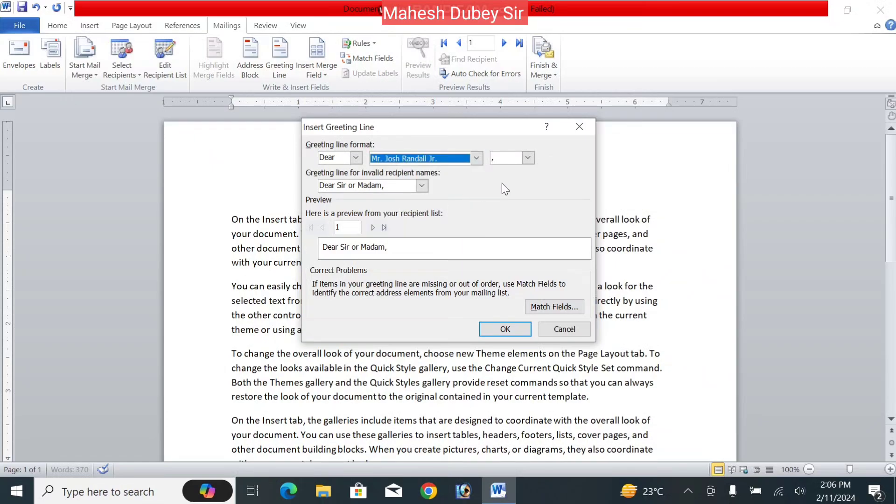
click(528, 158)
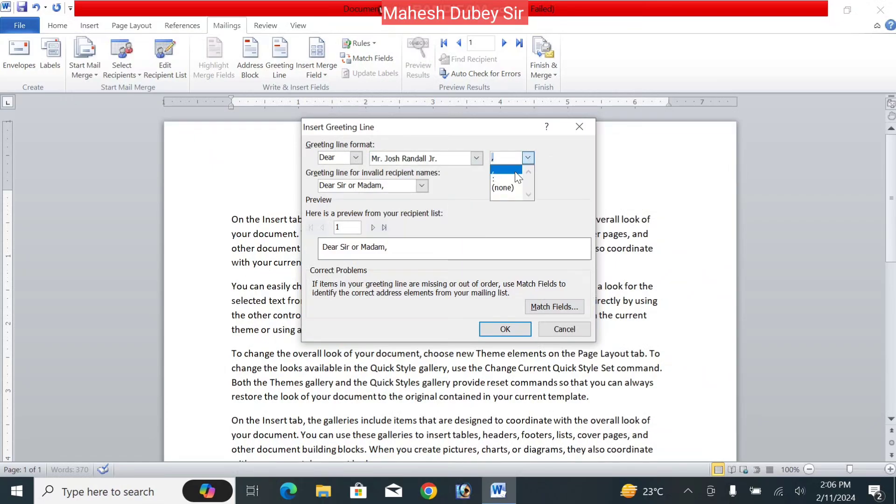
click(553, 167)
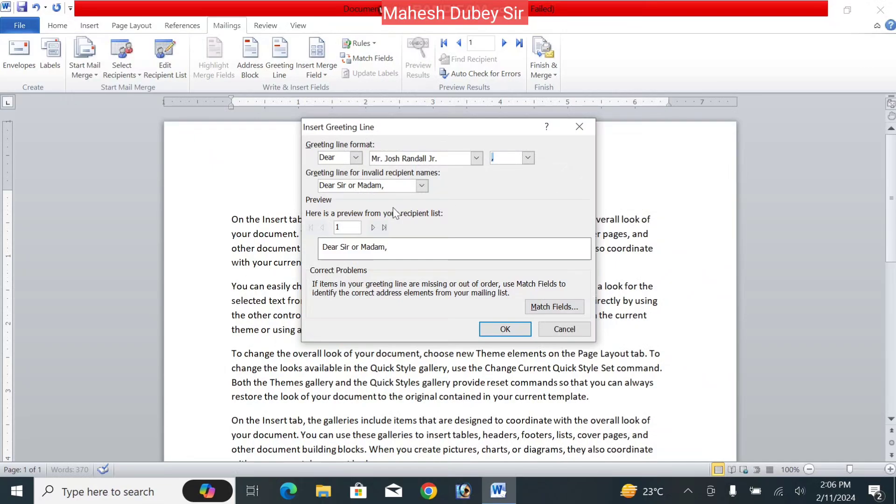
click(423, 185)
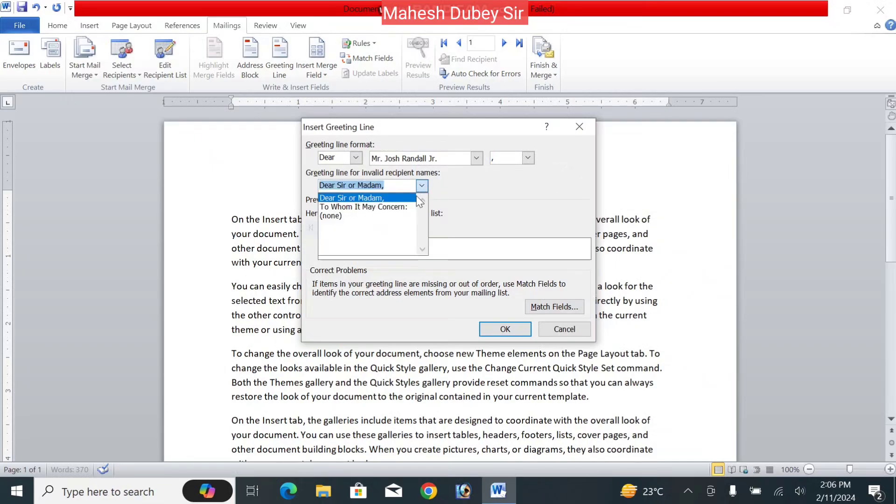
click(377, 199)
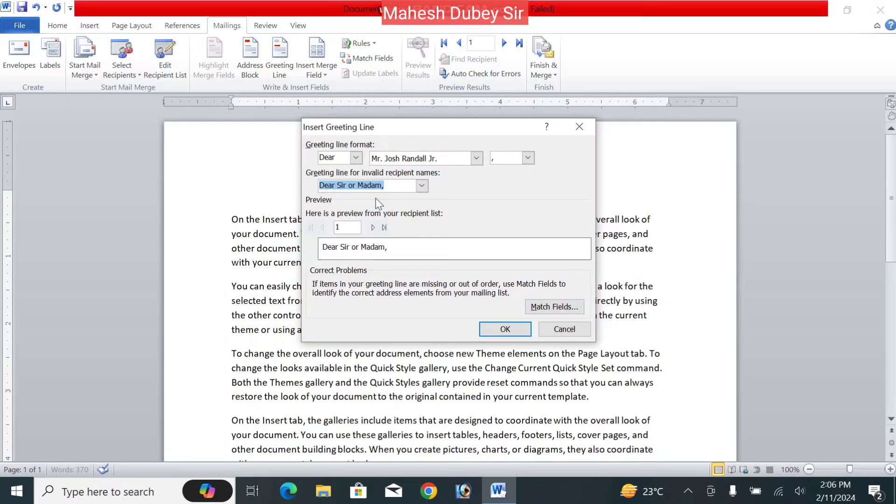
click(372, 228)
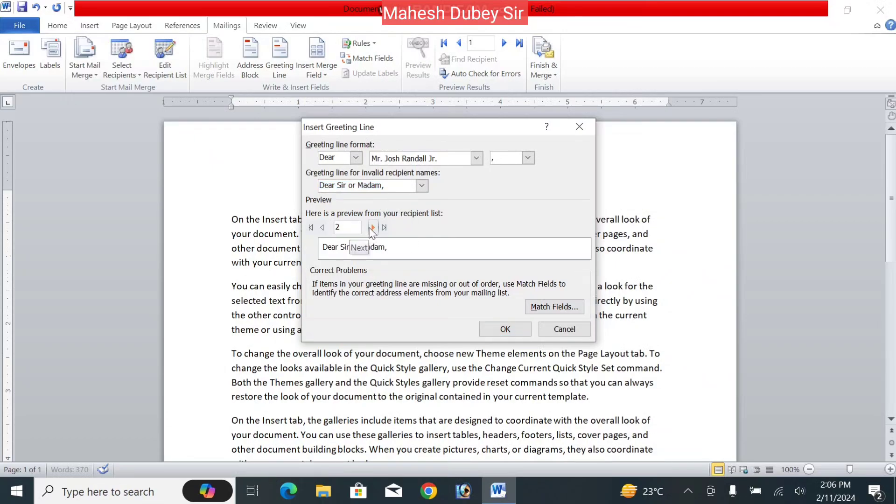
click(322, 227)
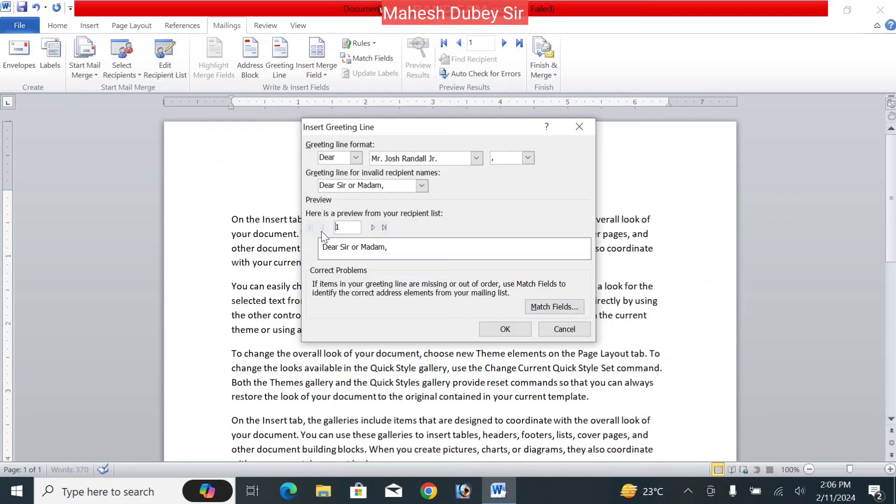
click(501, 331)
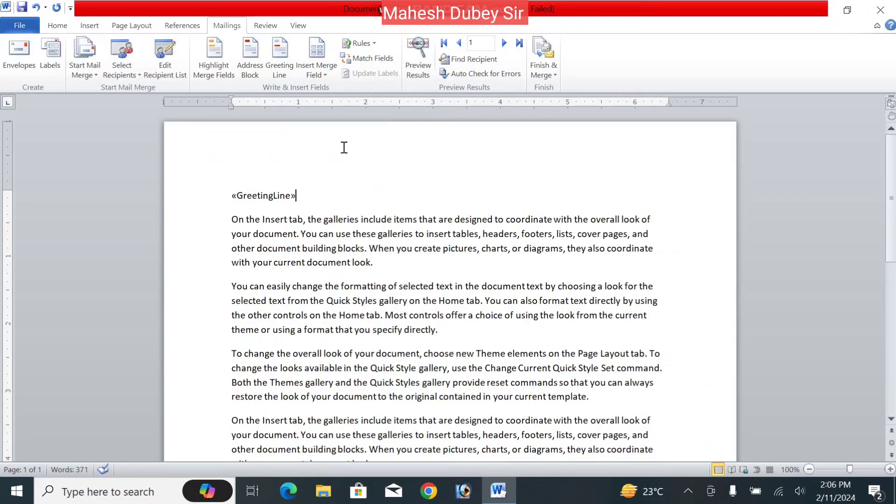
Preview the greeting line with recipient data, and delete it from the line above the first paragraph.
click(414, 55)
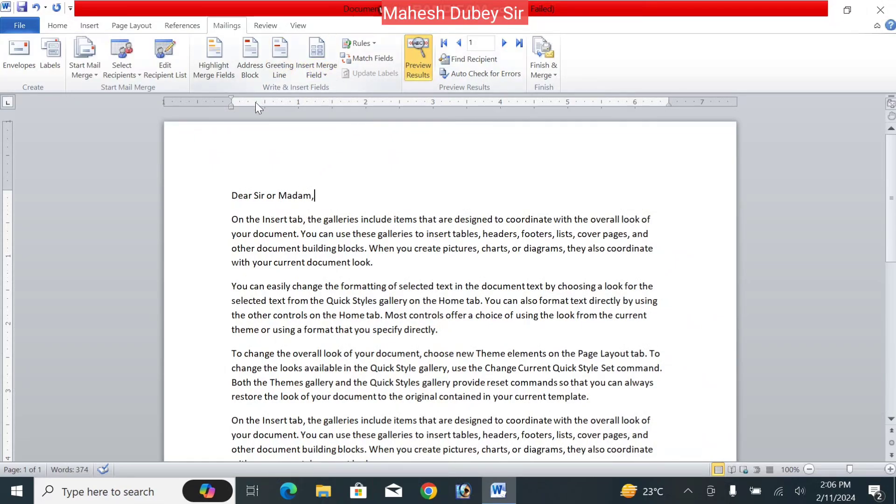
shift+click(235, 187)
key(Delete)
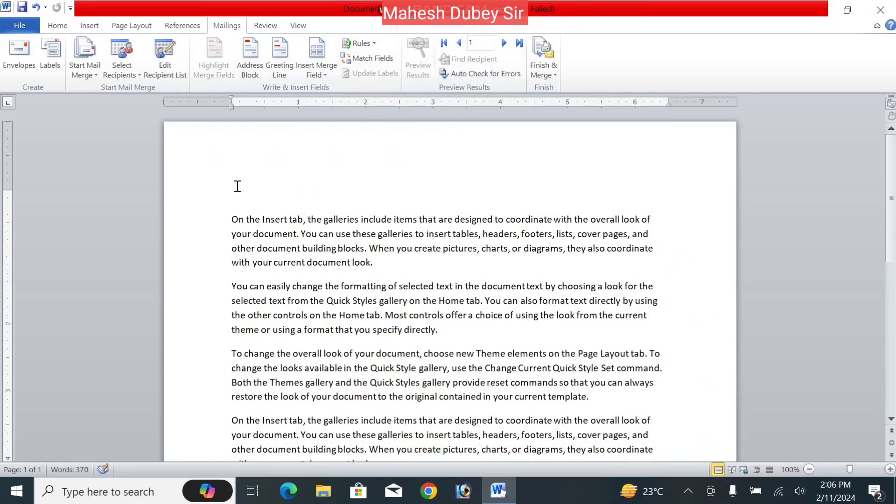
Select the existing list "record" from My Data Sources as the mail merge recipients.
click(310, 77)
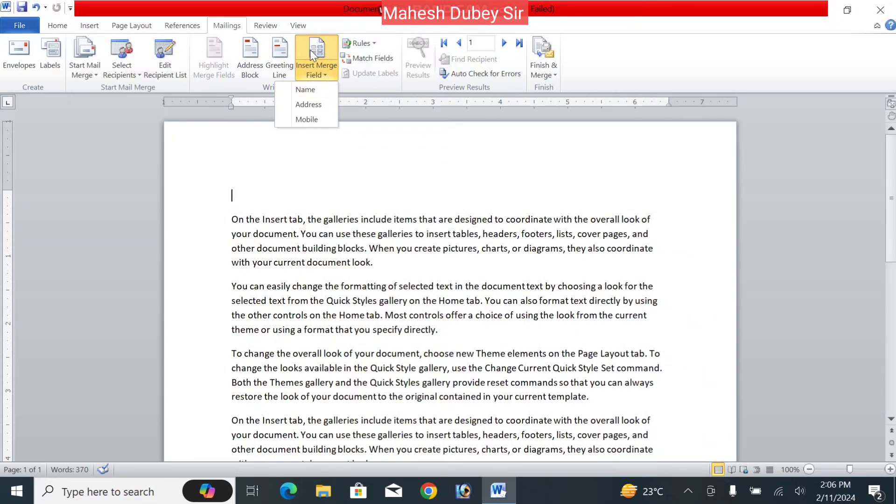
click(118, 80)
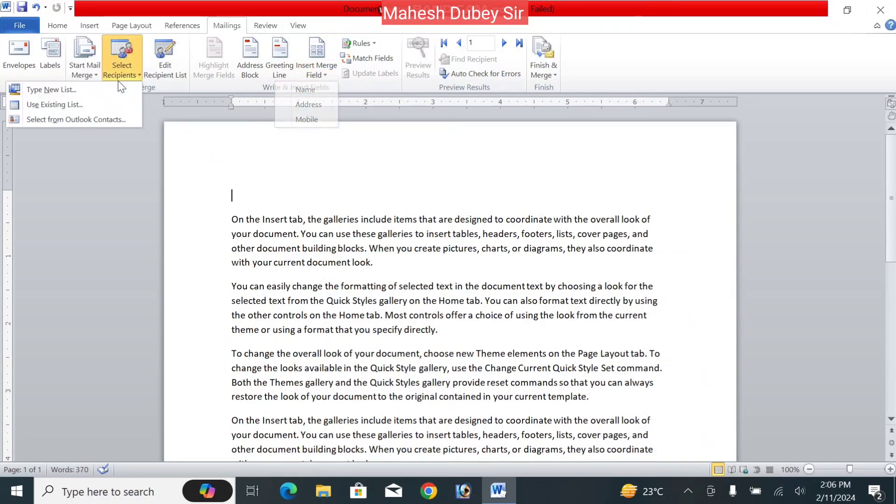
click(89, 105)
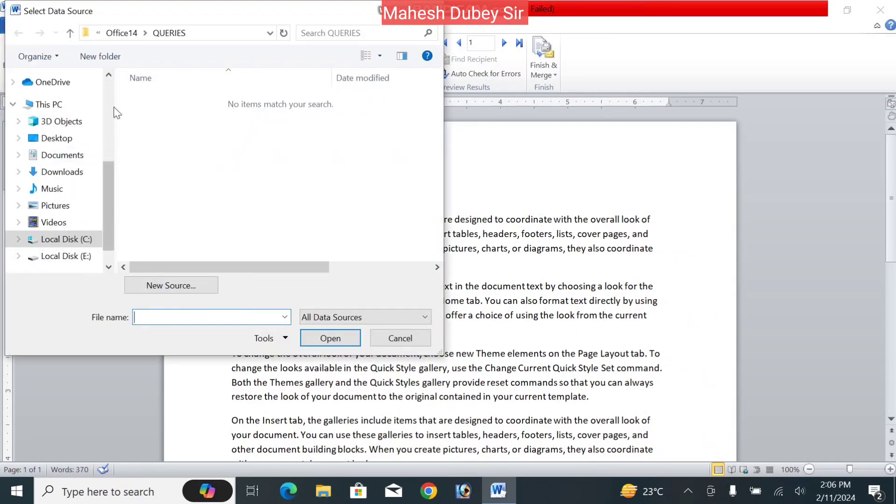
scroll(114, 114, up, 4)
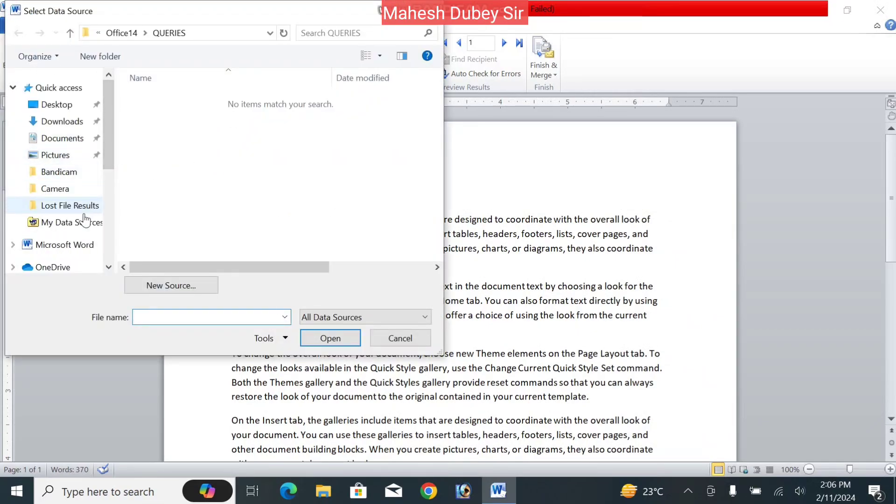
click(70, 222)
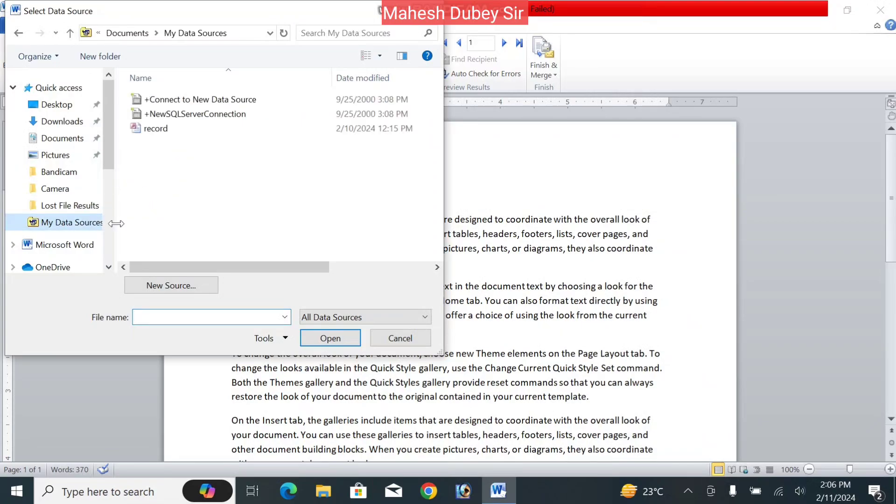
double_click(159, 127)
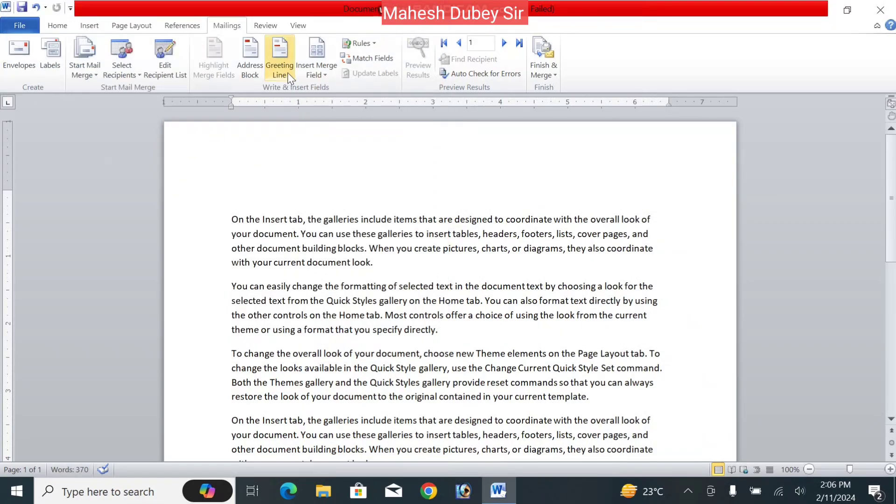
Insert the Name merge field on the empty line above the first paragraph and start a new line below it.
click(315, 74)
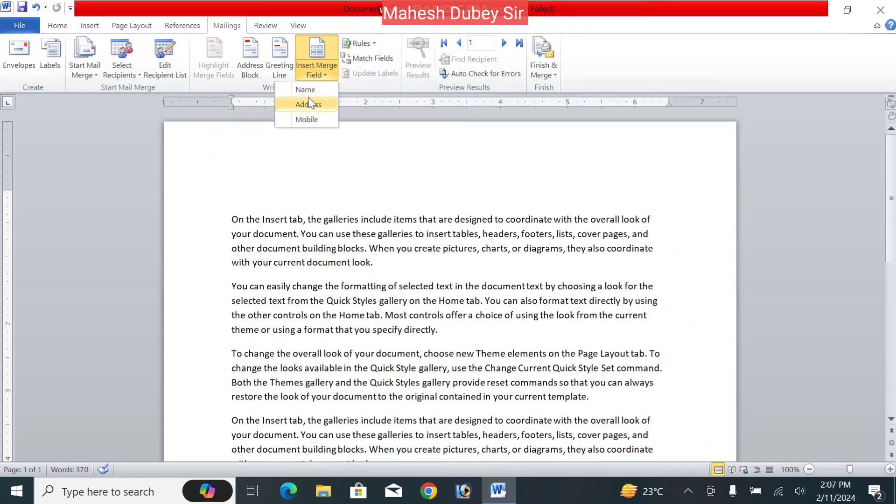
click(308, 92)
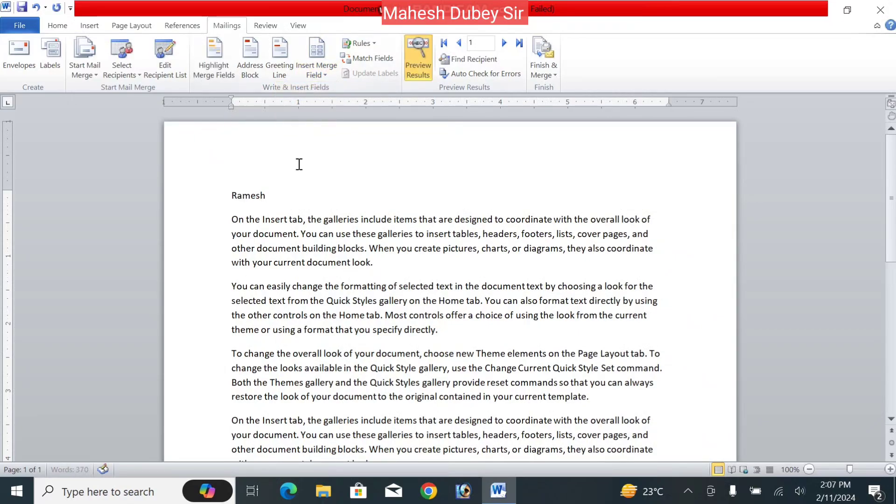
key(Return)
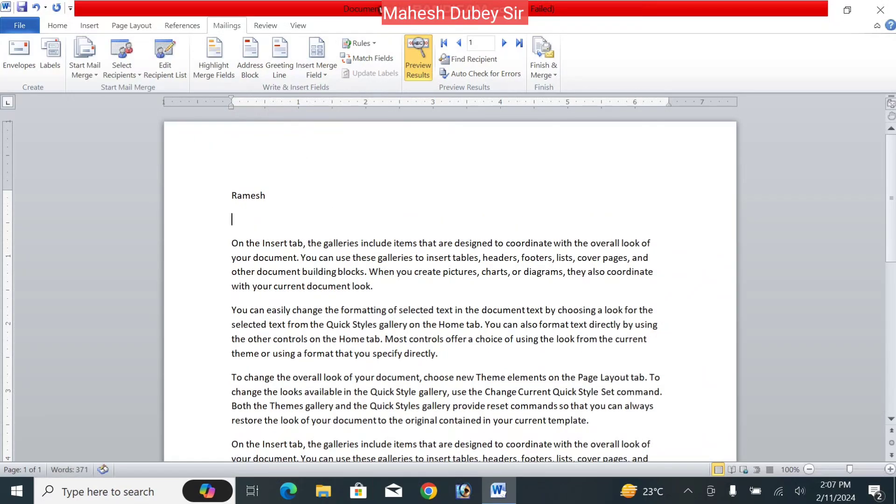
Turn off the results preview and insert the Address and Mobile merge fields on separate lines below the Name field.
click(428, 49)
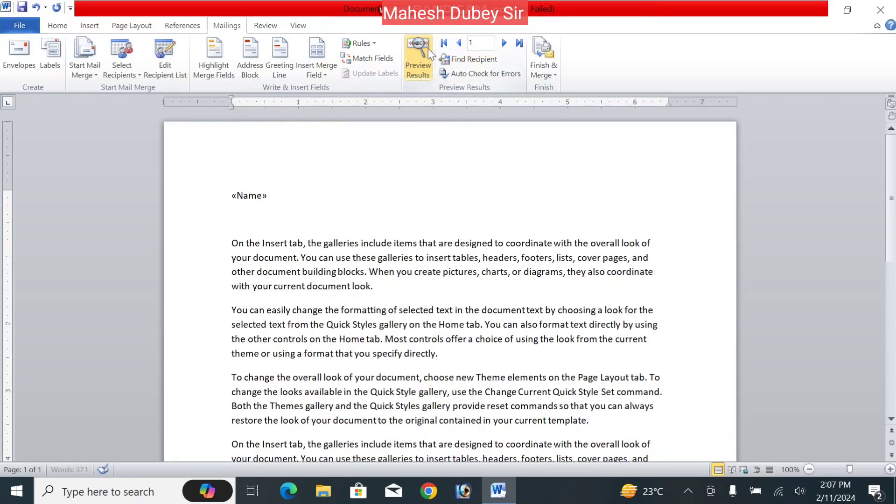
click(324, 74)
click(311, 105)
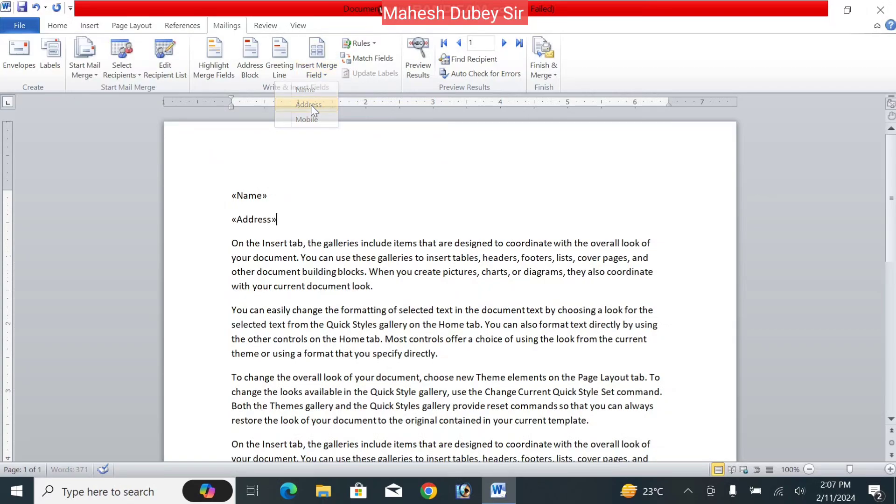
click(323, 77)
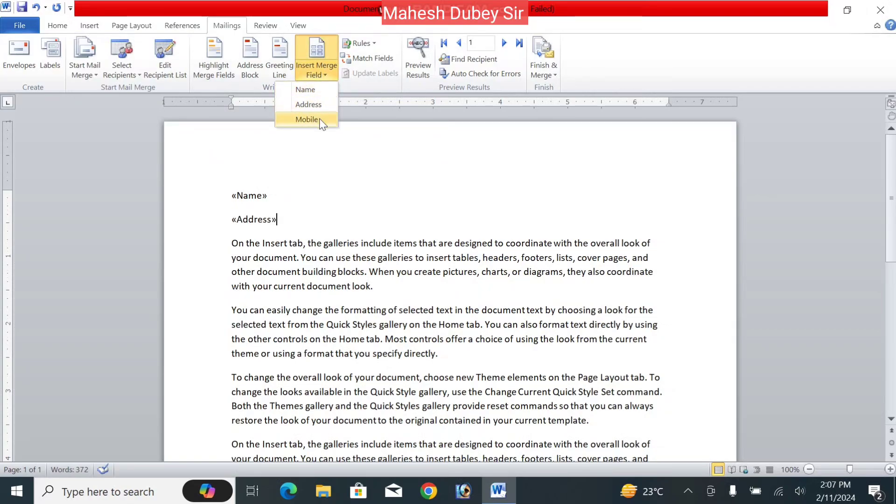
click(322, 124)
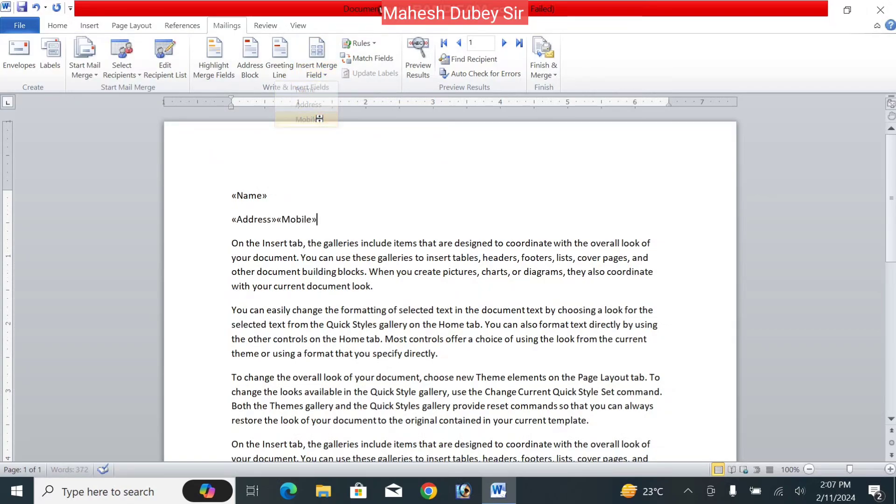
click(276, 222)
key(Return)
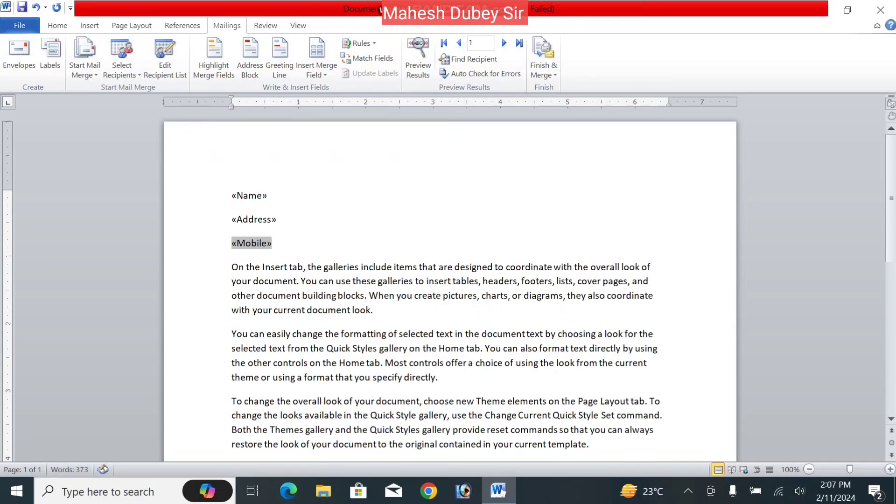
click(281, 243)
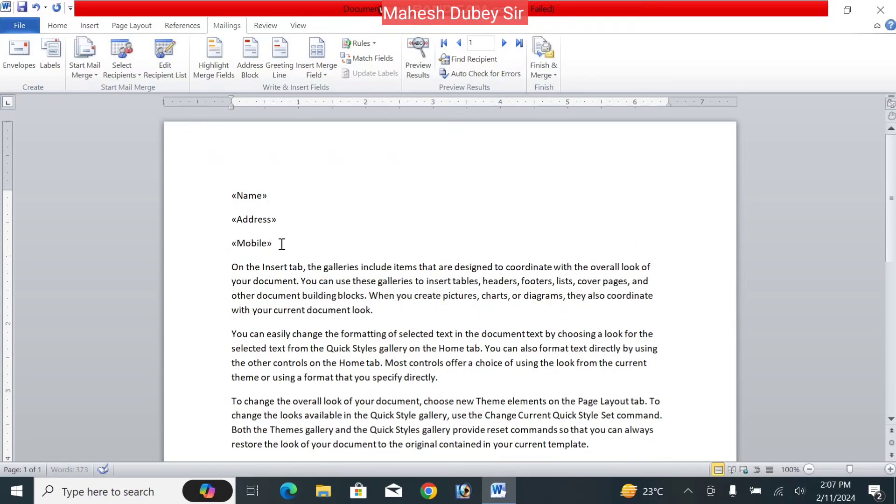
Preview the merged results, browsing forward to the third recipient record and back to the first.
click(416, 66)
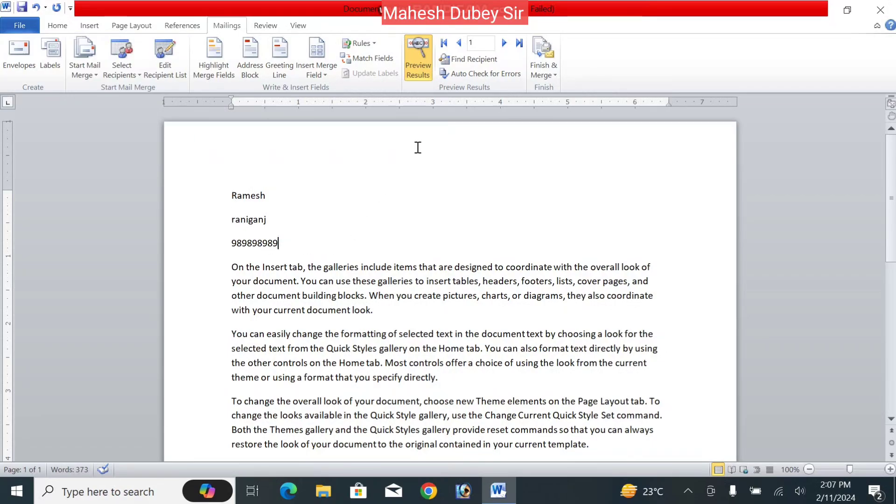
click(505, 46)
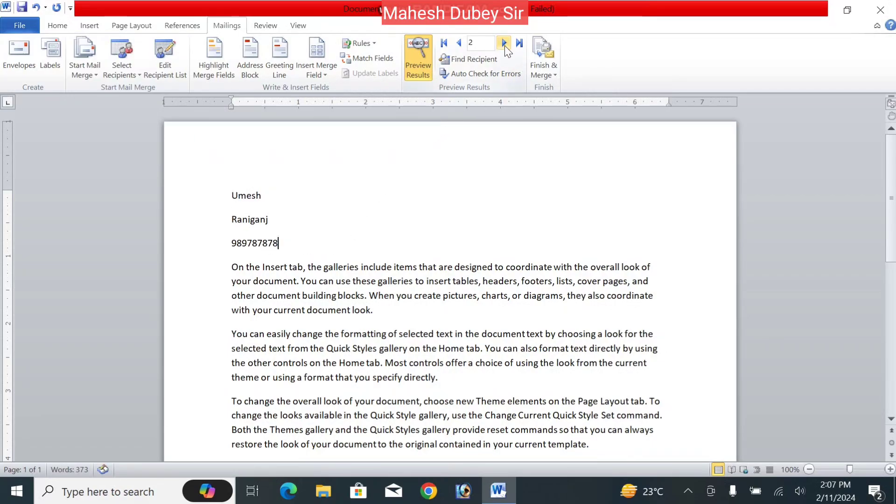
click(505, 46)
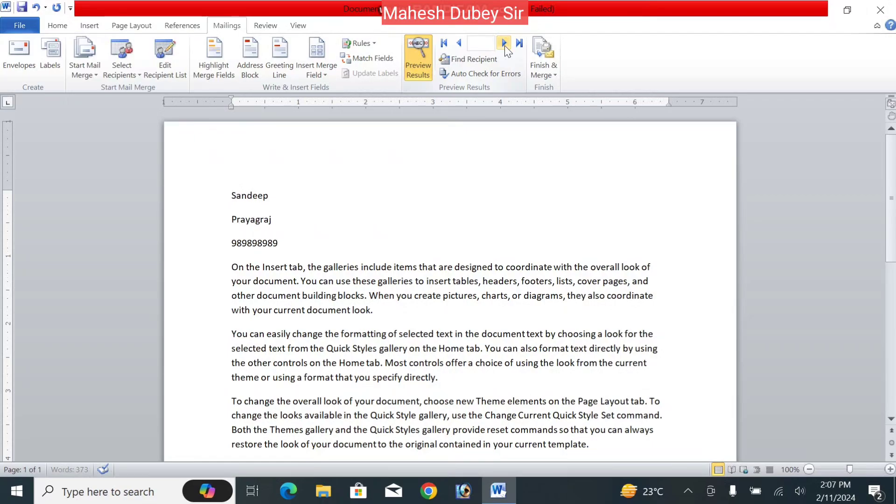
click(457, 45)
click(456, 45)
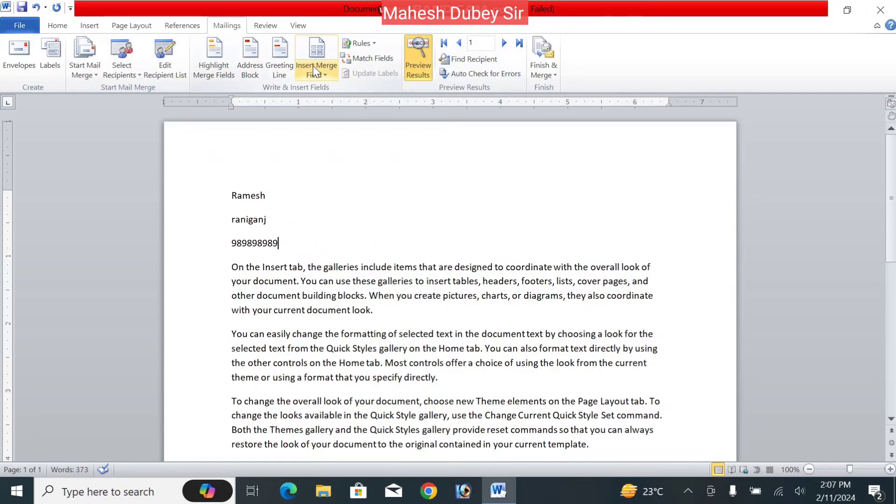
Insert an Ask rule with the bookmark "ram" after the Mobile field and answer its prompt with "ere".
click(367, 44)
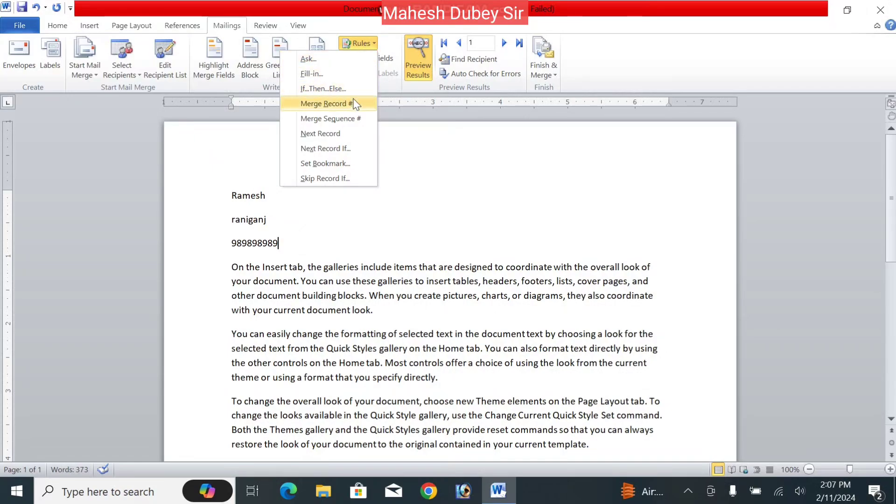
click(312, 60)
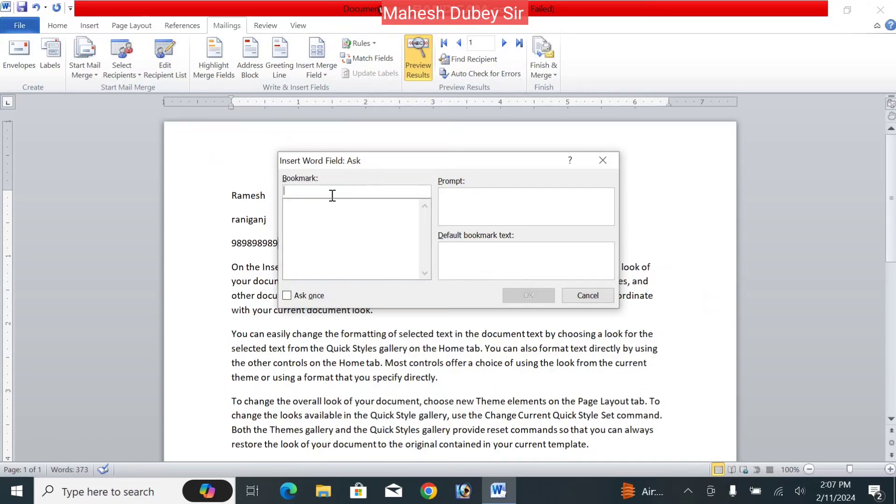
text(ram)
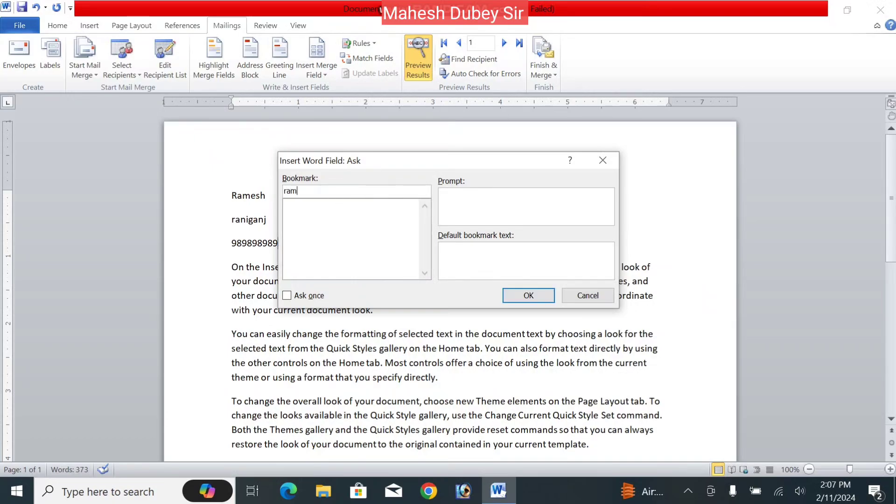
click(523, 296)
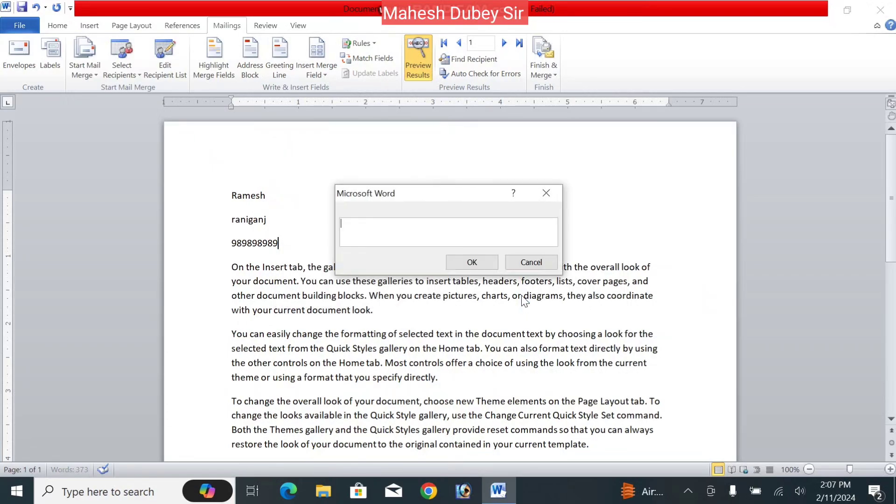
text(ere)
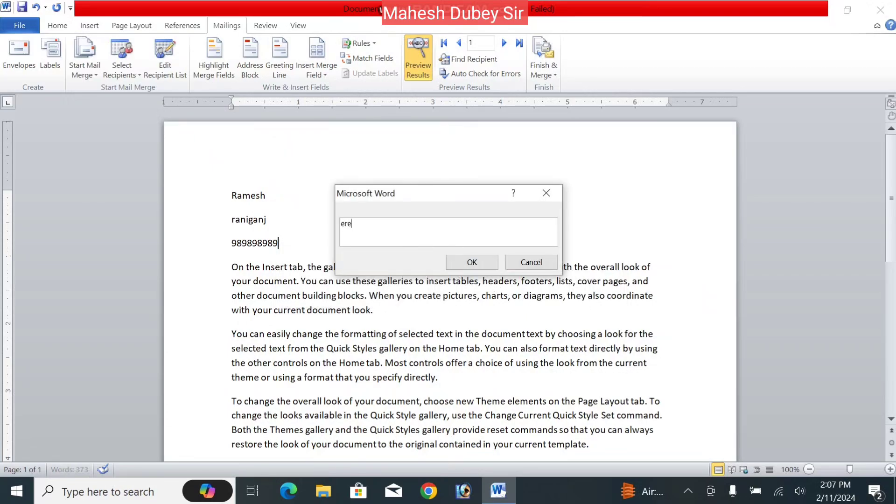
click(472, 264)
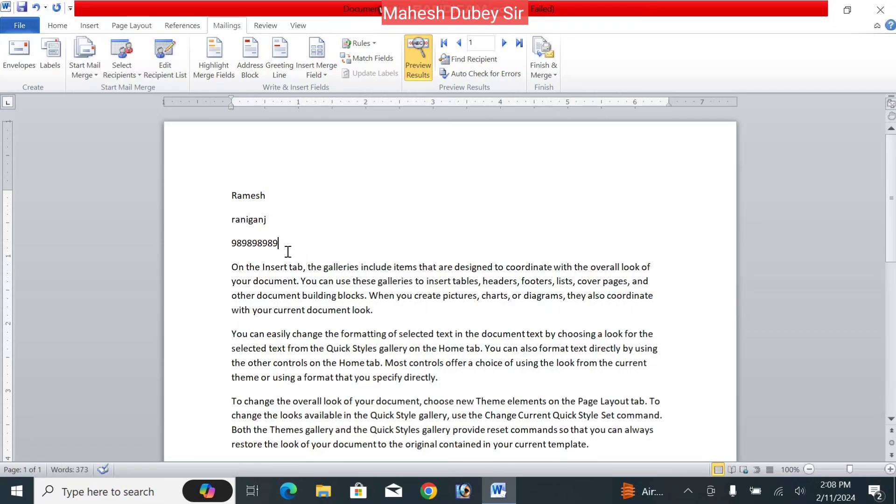
Insert another Ask rule using the existing bookmark "ram" and cancel its answer prompt.
click(359, 43)
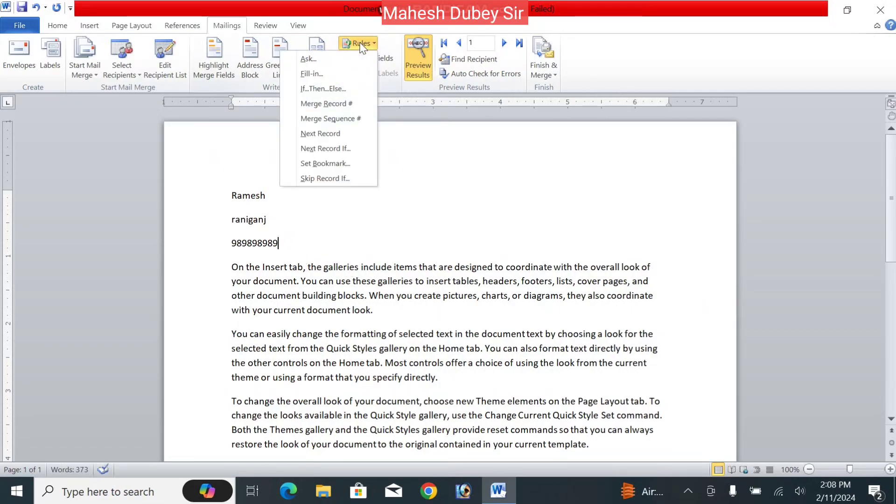
click(327, 60)
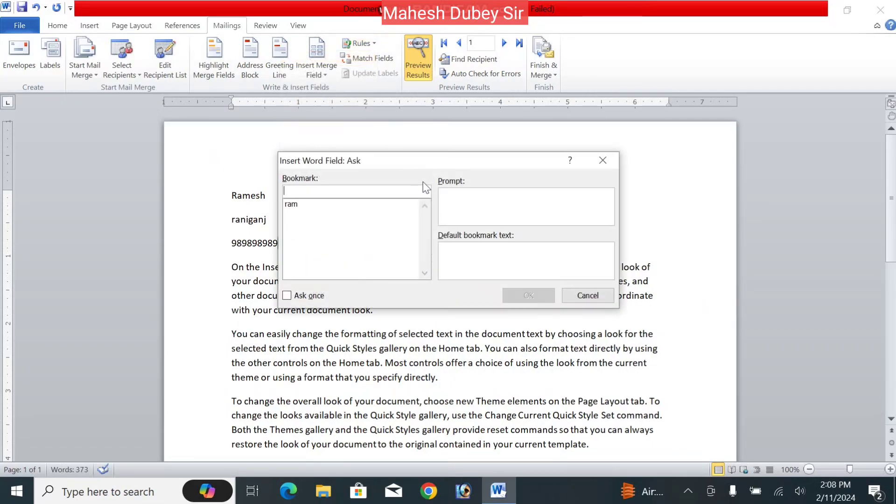
click(307, 205)
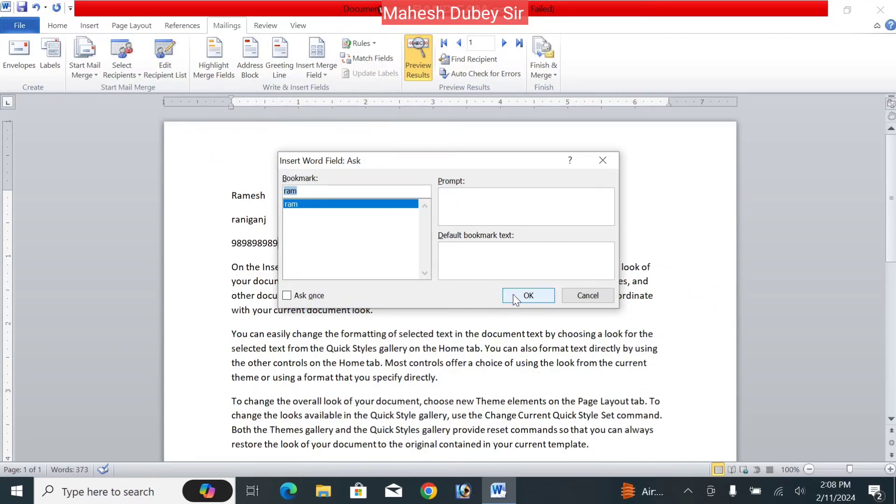
click(515, 296)
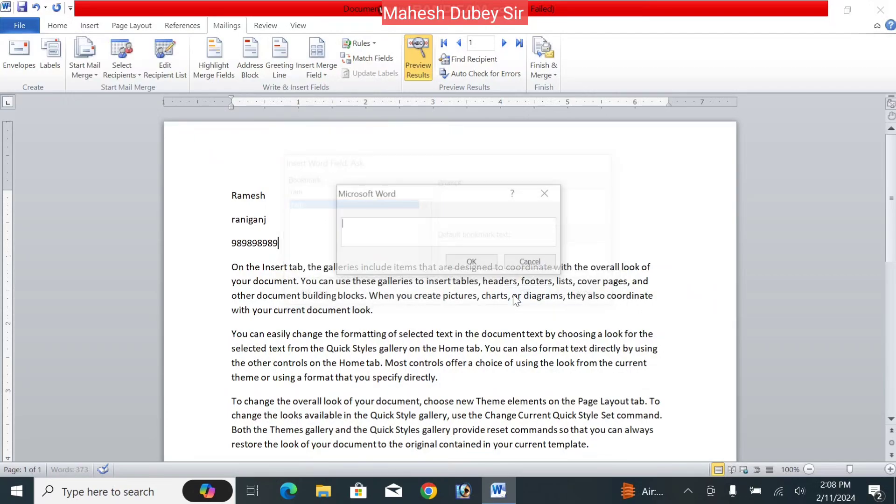
click(516, 258)
Insert the Merge Record # rule after the Mobile field and the Merge Sequence # rule on a new line below.
click(360, 43)
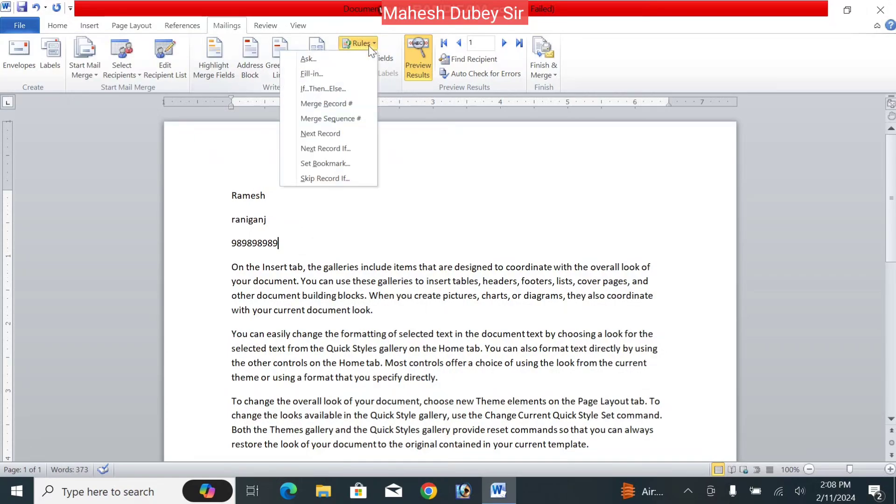
click(327, 104)
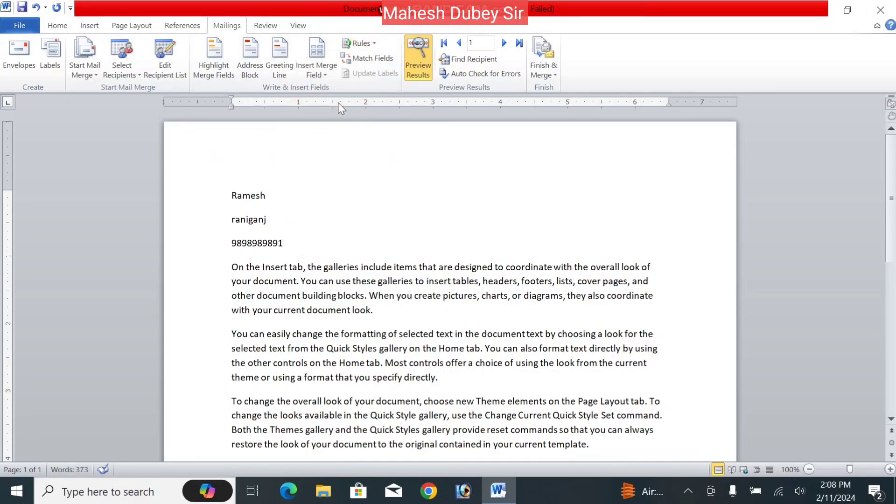
click(284, 243)
key(Return)
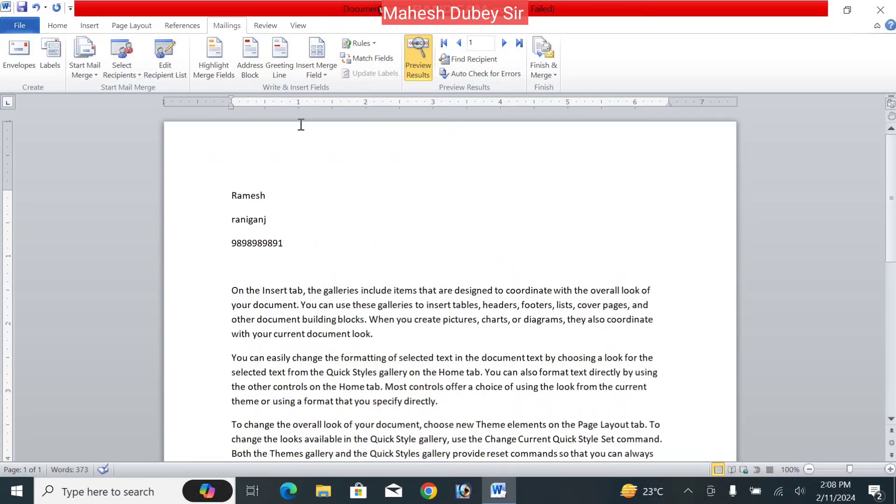
click(361, 43)
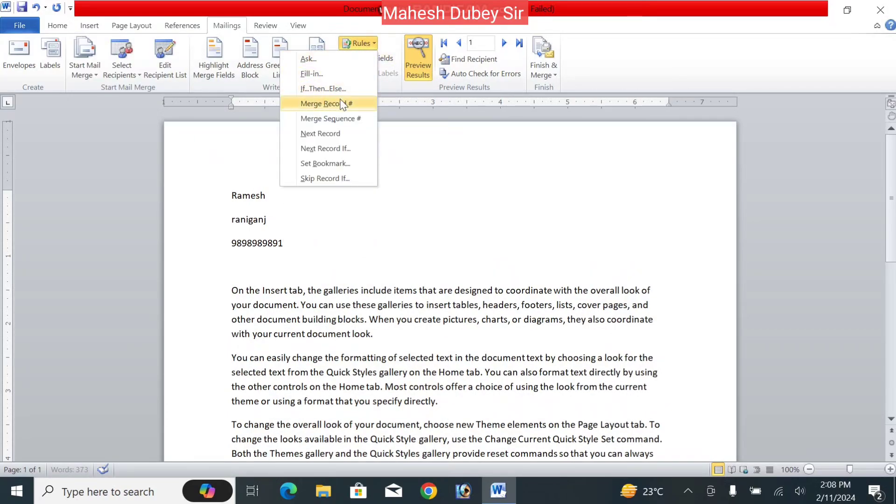
click(340, 122)
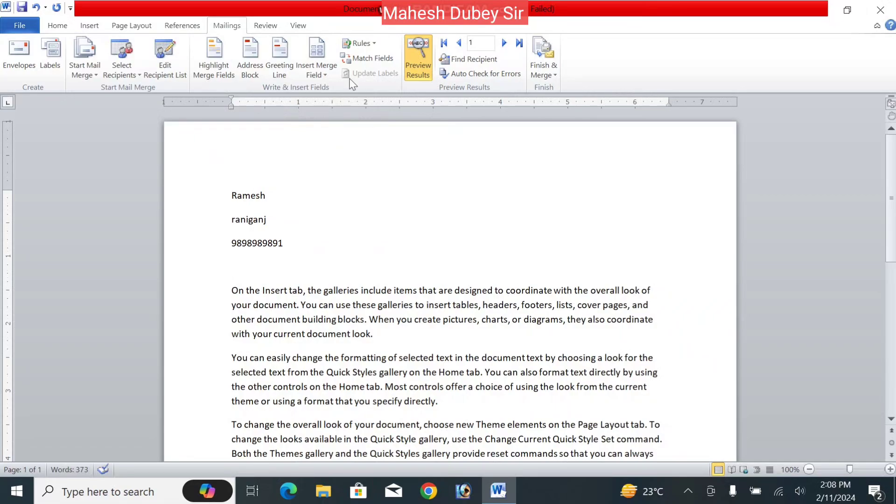
Insert another Merge Record # rule after the Merge Sequence # rule on the line below the Mobile field.
click(363, 43)
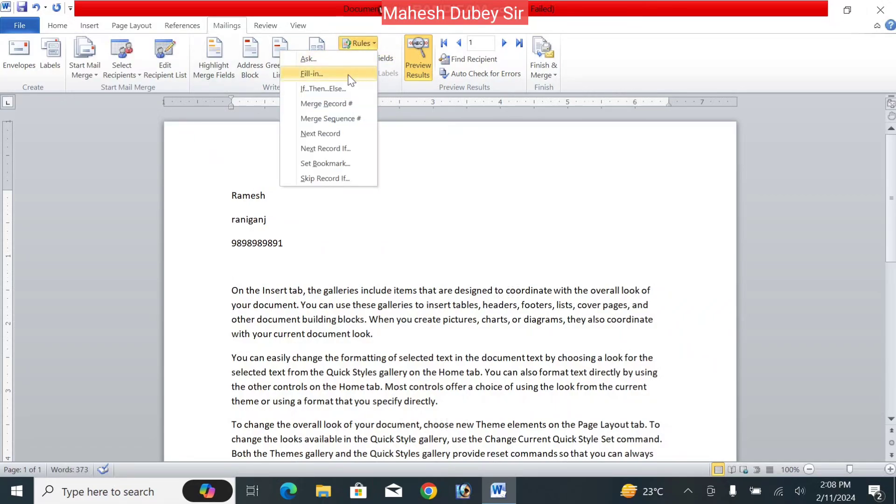
click(334, 104)
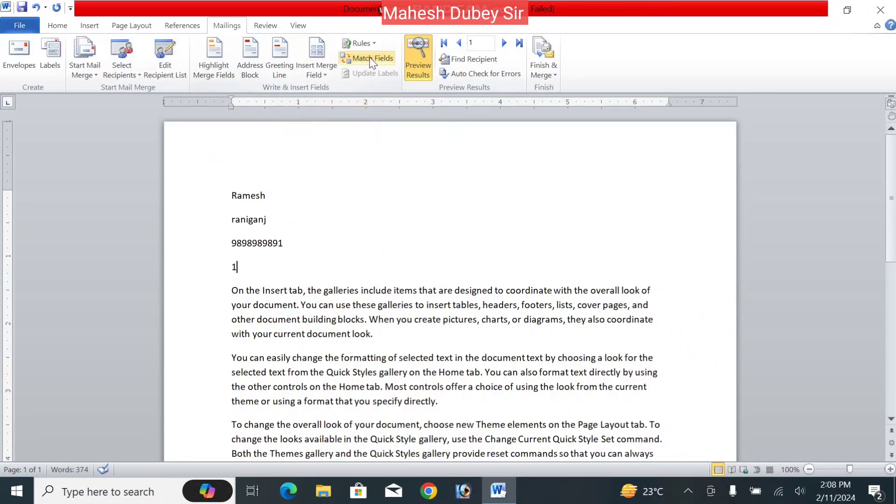
Match Unique Identifier to Name and Courtesy Title to Mobile, accept storing the identifier data, and recheck the field matching.
click(383, 60)
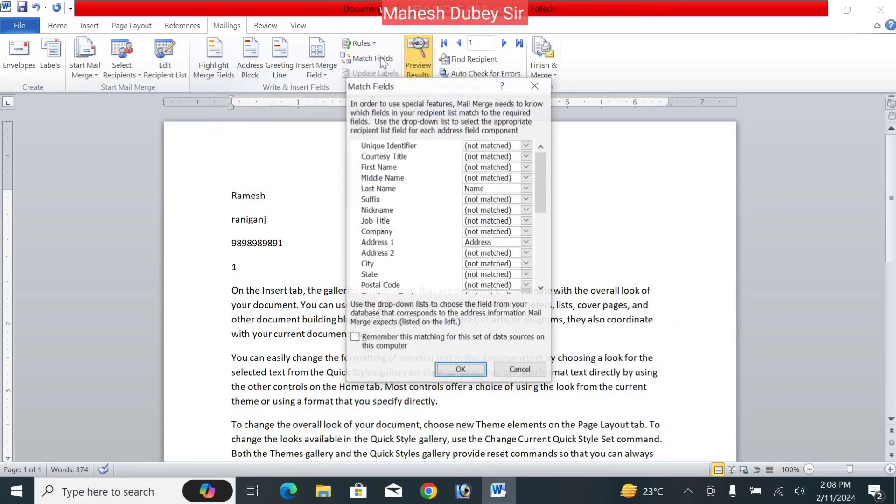
click(526, 145)
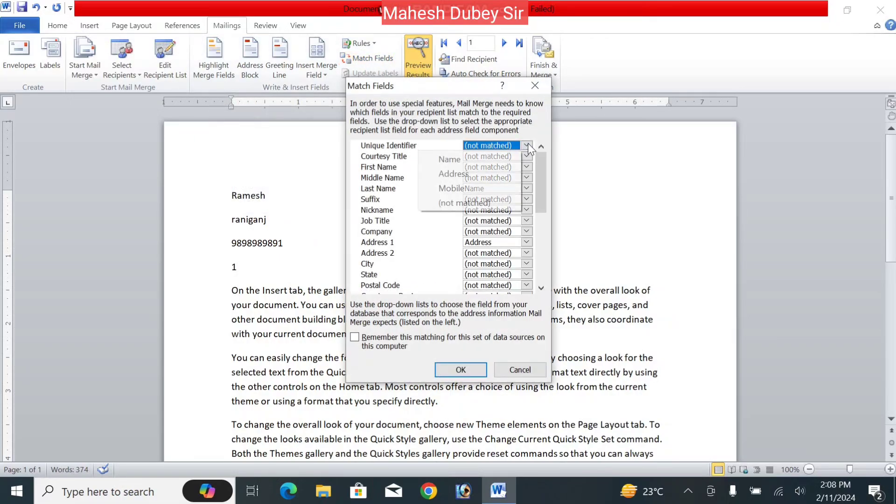
click(486, 155)
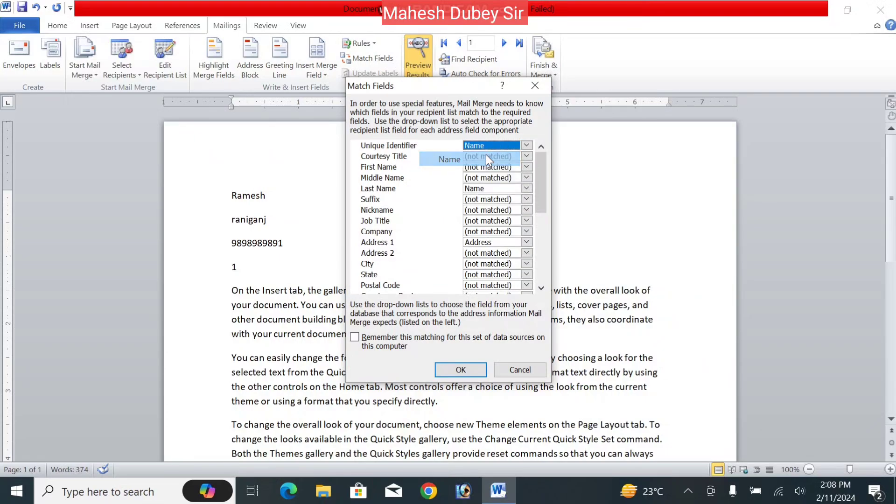
click(527, 157)
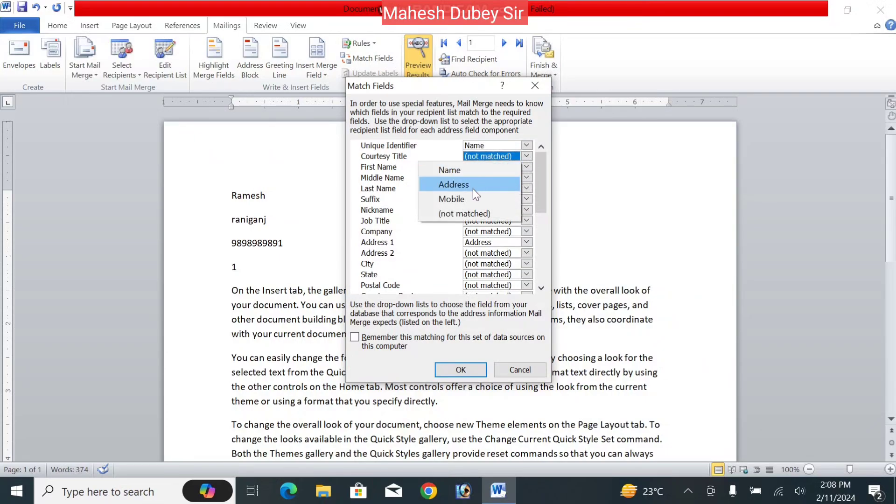
click(466, 199)
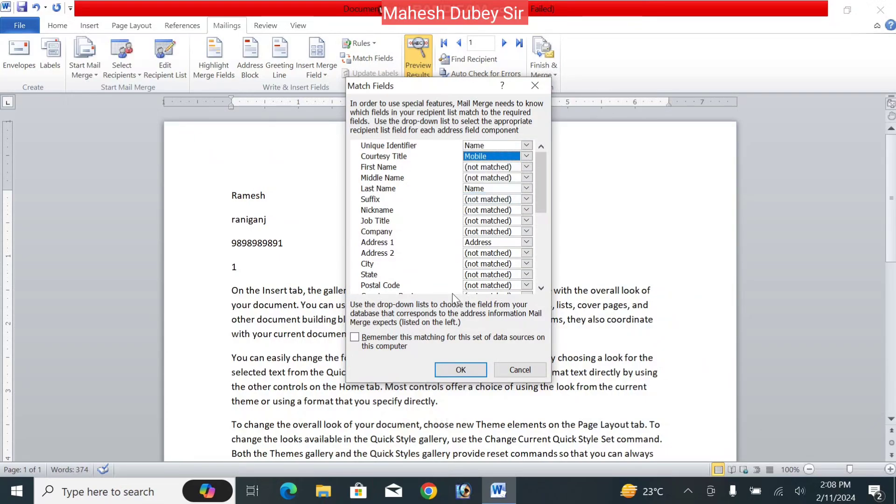
click(456, 370)
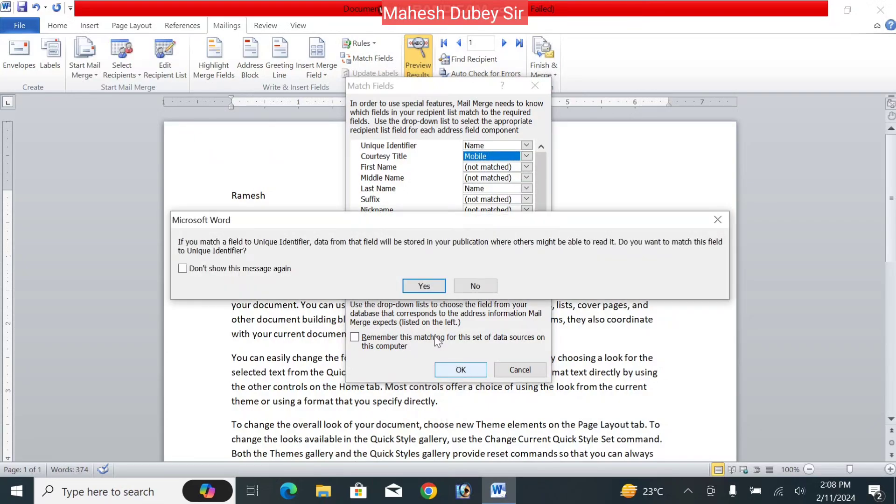
click(417, 289)
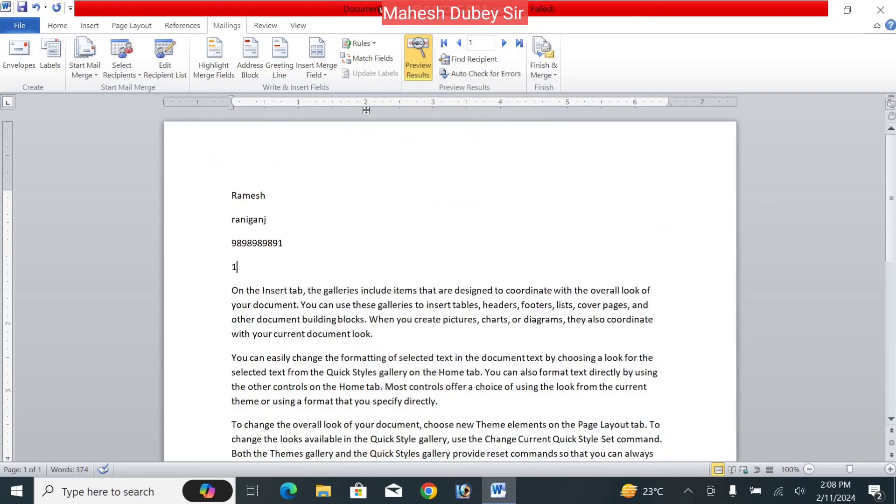
click(368, 59)
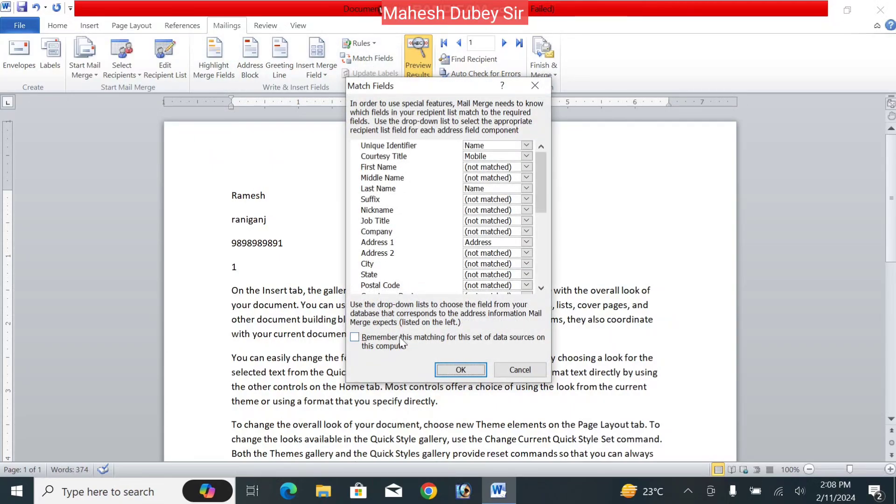
click(458, 371)
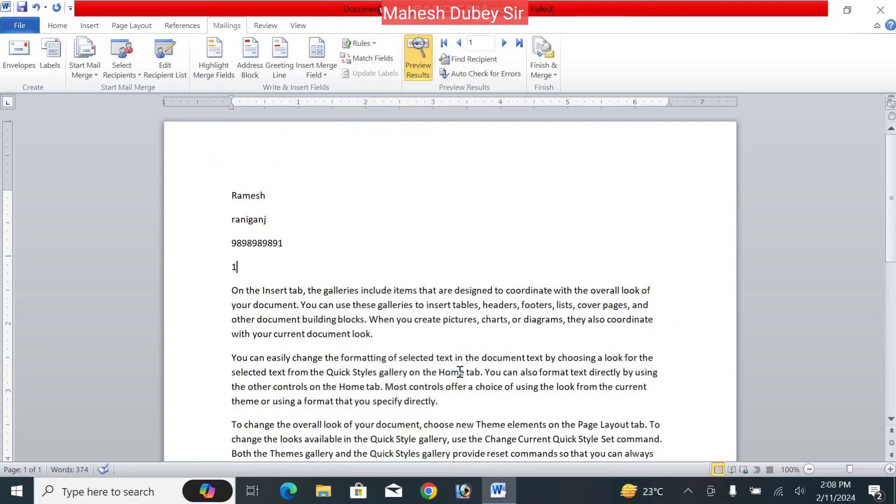
Compare the merge field codes with the previewed results for the first recipient, ending on the field codes.
click(411, 48)
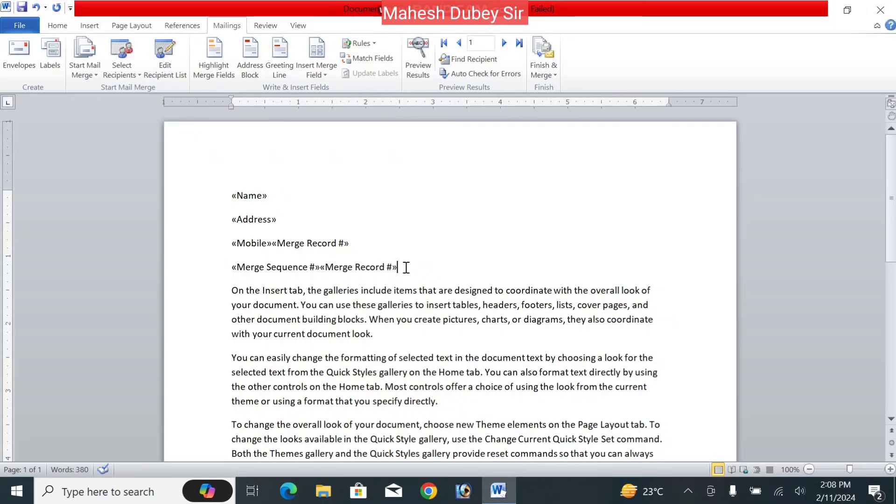
click(419, 55)
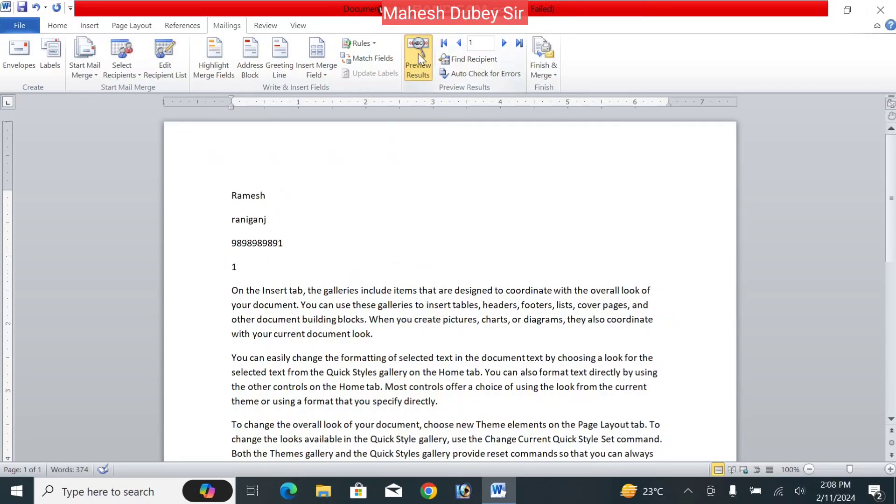
click(418, 55)
Delete the Merge Sequence # and Merge Record # rules and the Mobile field, leaving a blank line below the Address field.
drag(410, 270, 217, 272)
key(Delete)
key(BackSpace)
key(BackSpace)
key(BackSpace)
key(BackSpace)
key(BackSpace)
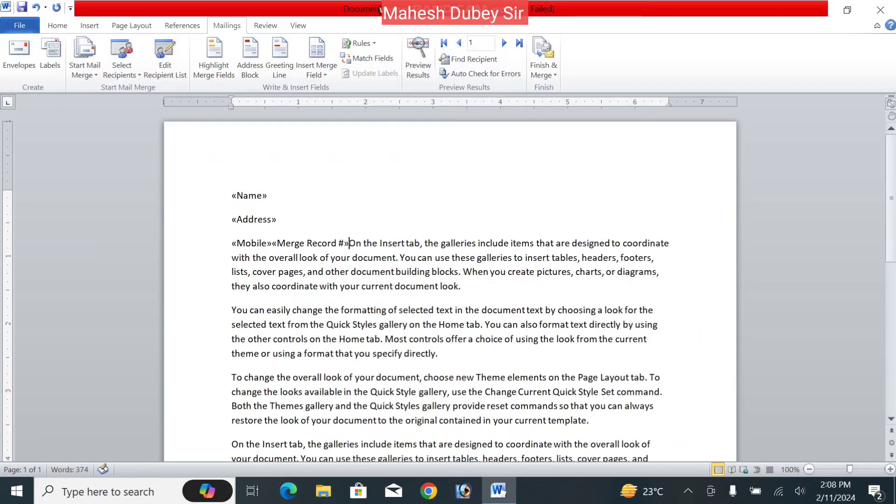
key(Delete)
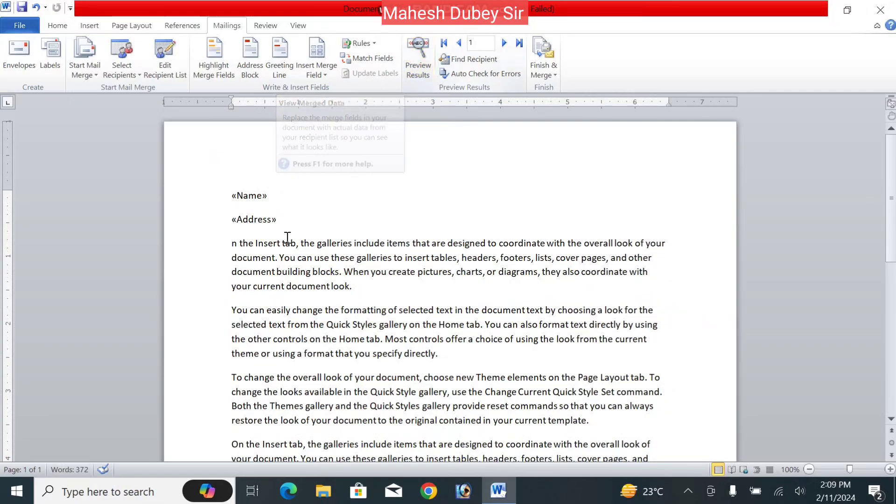
key(Return)
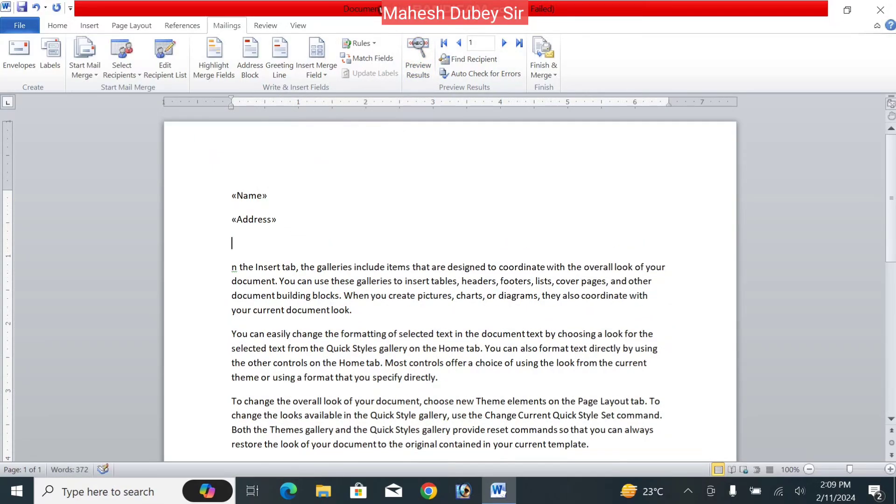
Preview the merged results, browsing forward to the third recipient, back to the first, to the last, and to the first again.
click(417, 51)
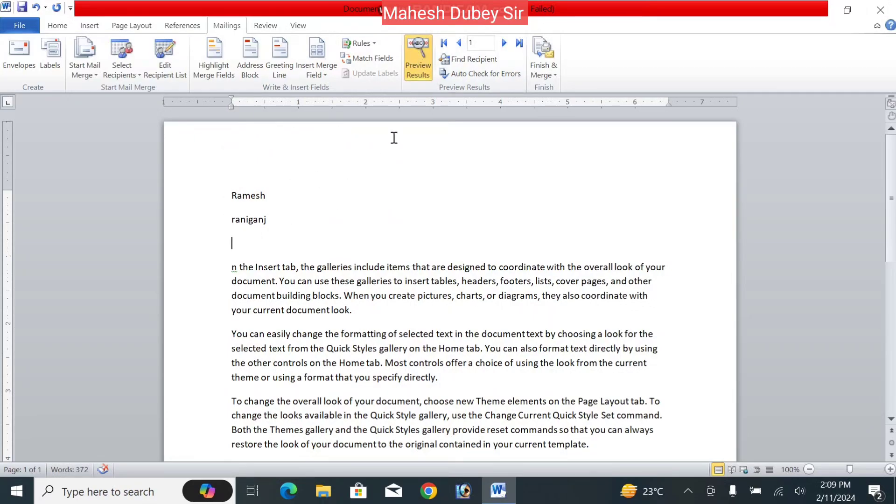
click(426, 49)
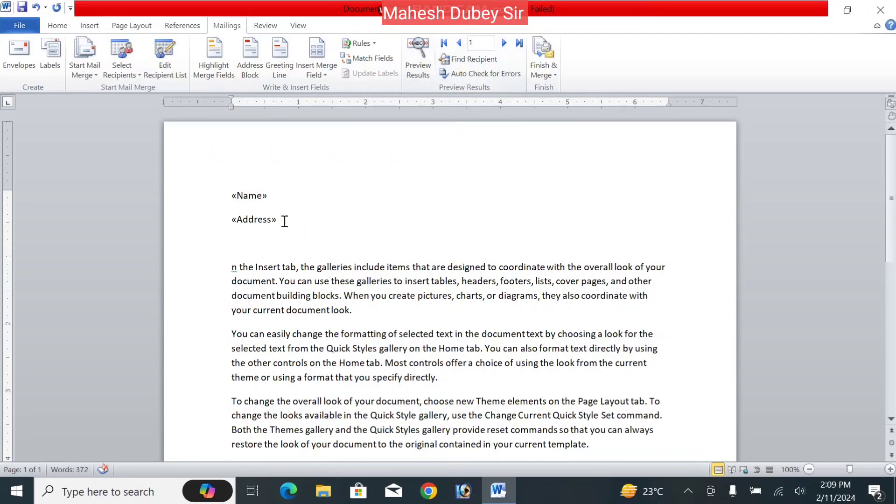
click(410, 68)
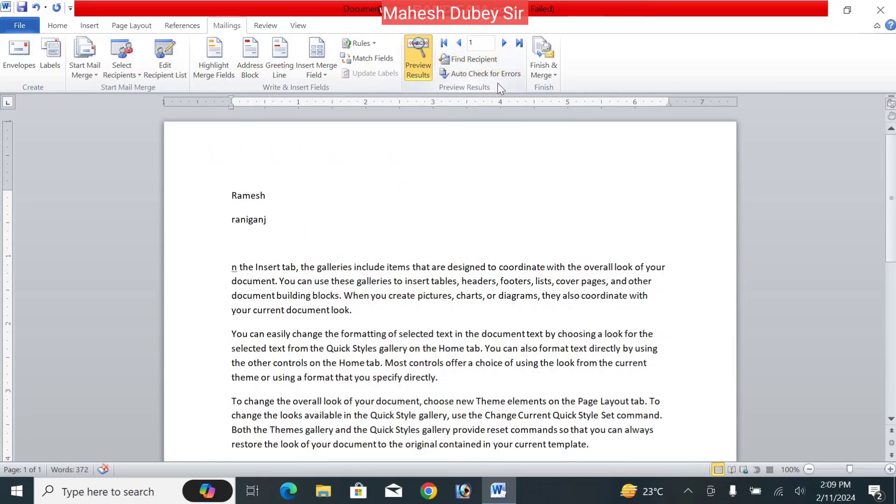
click(504, 44)
click(504, 44)
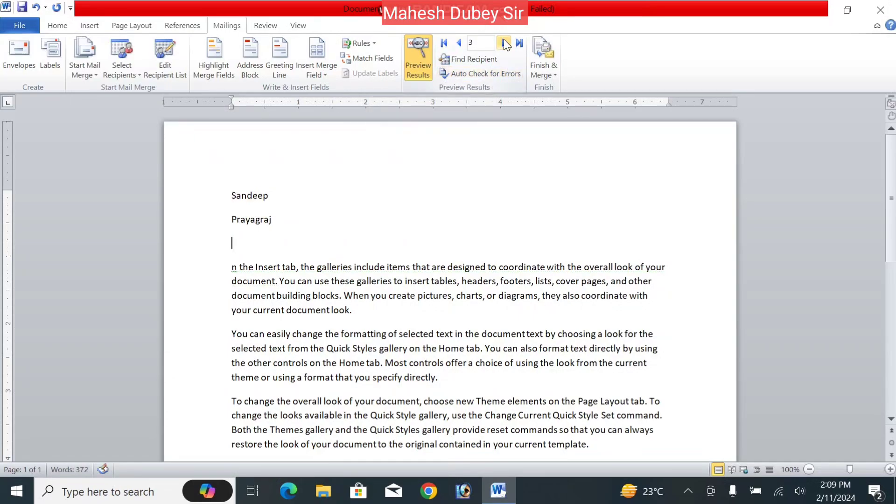
click(460, 44)
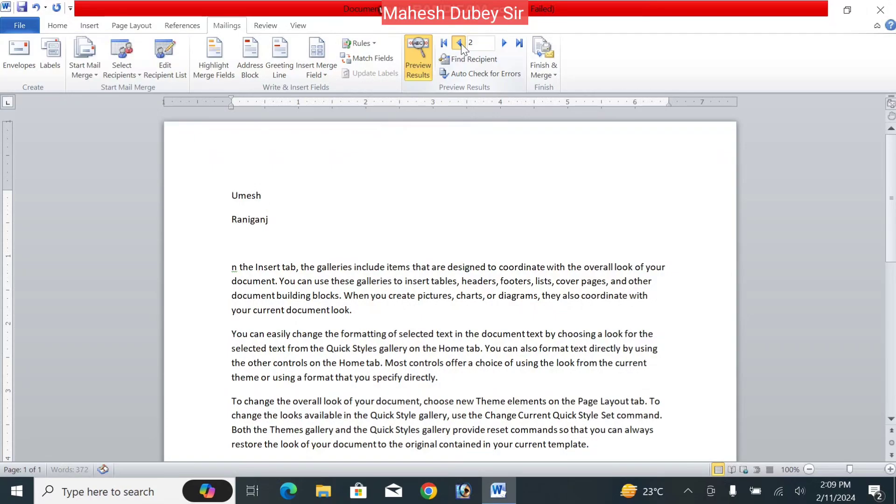
click(461, 45)
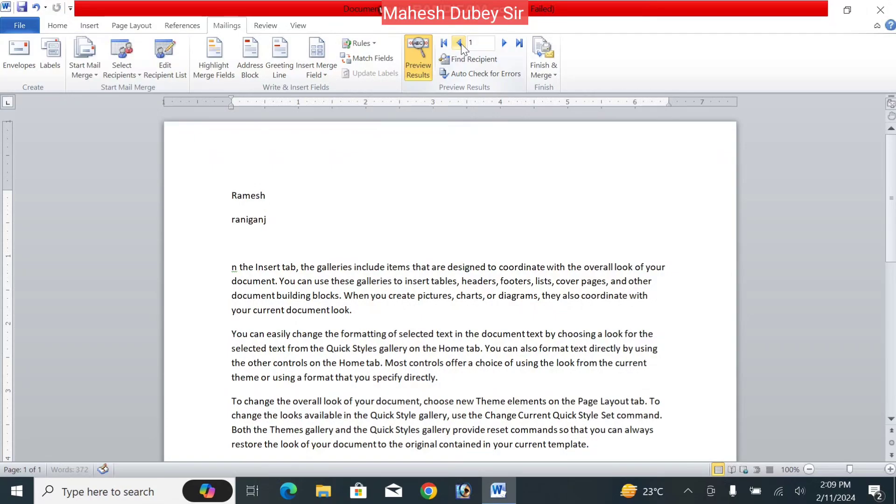
click(520, 44)
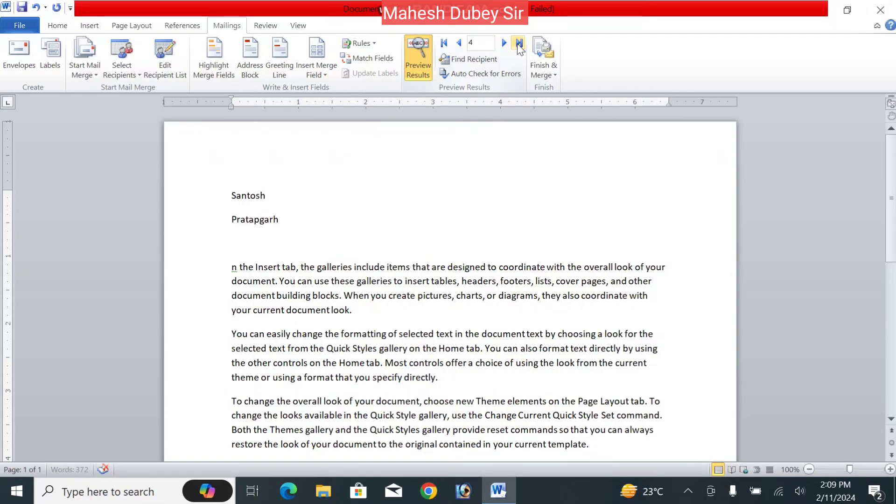
click(443, 43)
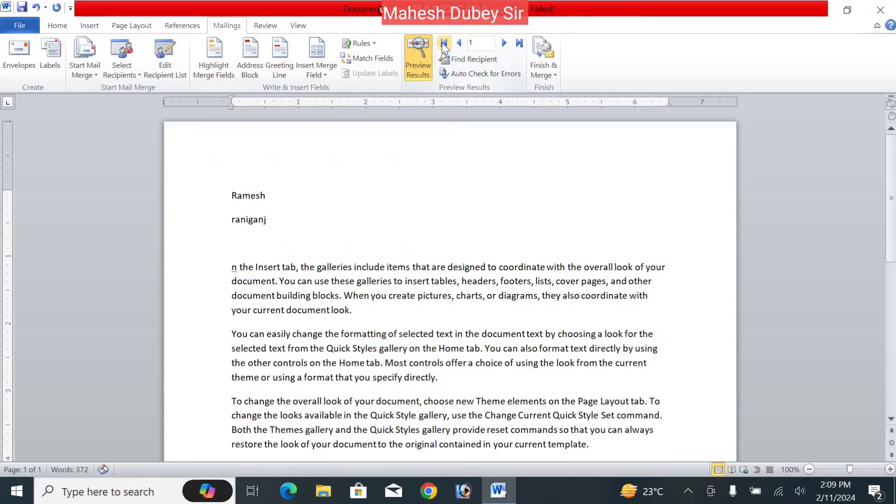
Run the error check that completes the merge, pausing to report each error, and close the resulting letters document without saving.
click(480, 75)
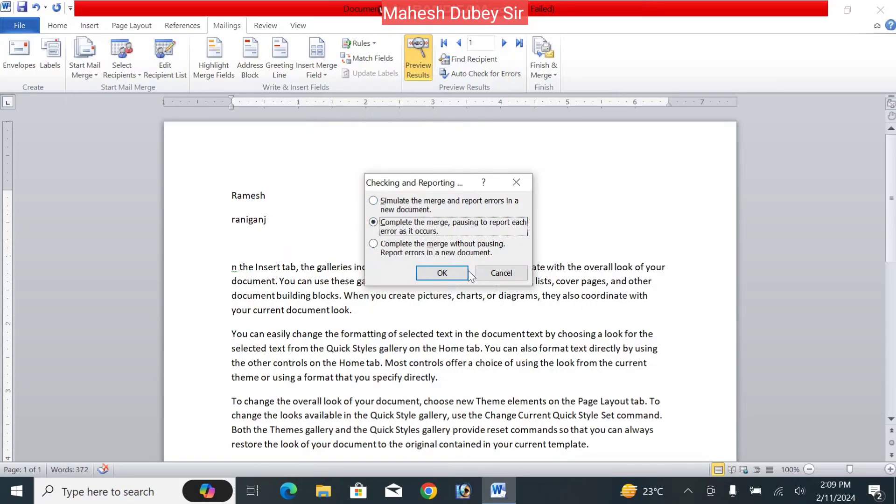
click(453, 274)
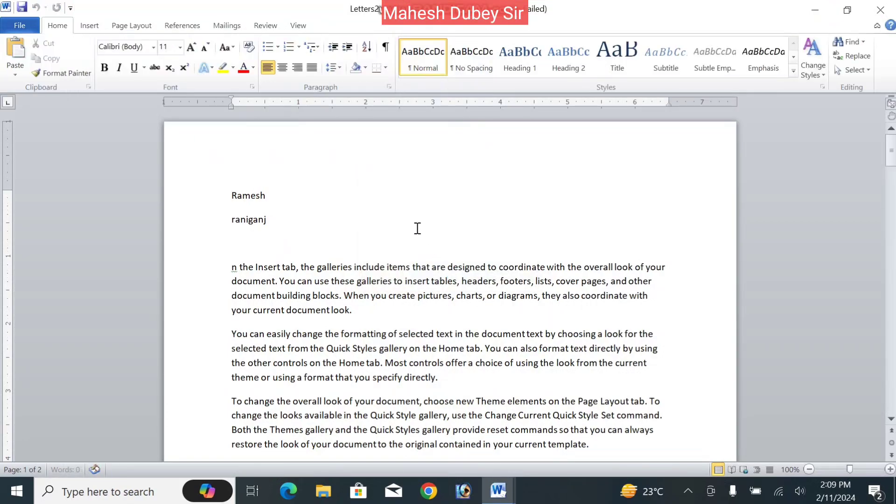
click(228, 26)
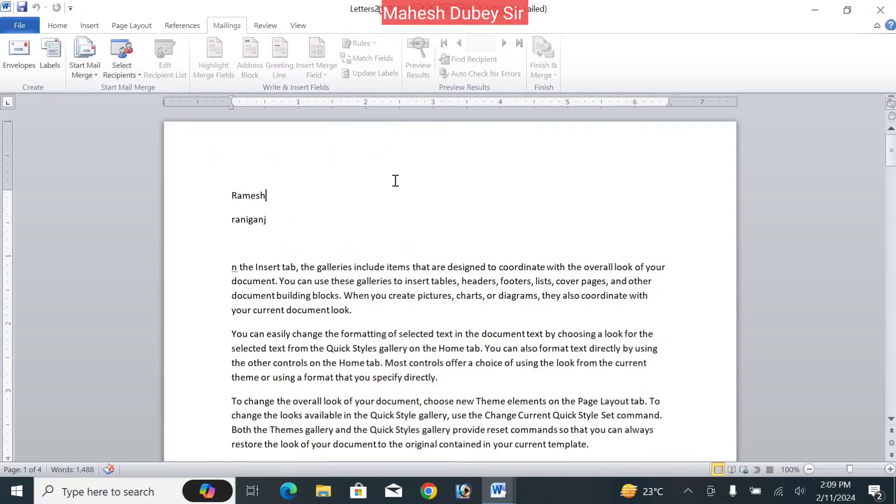
key(ctrl+w)
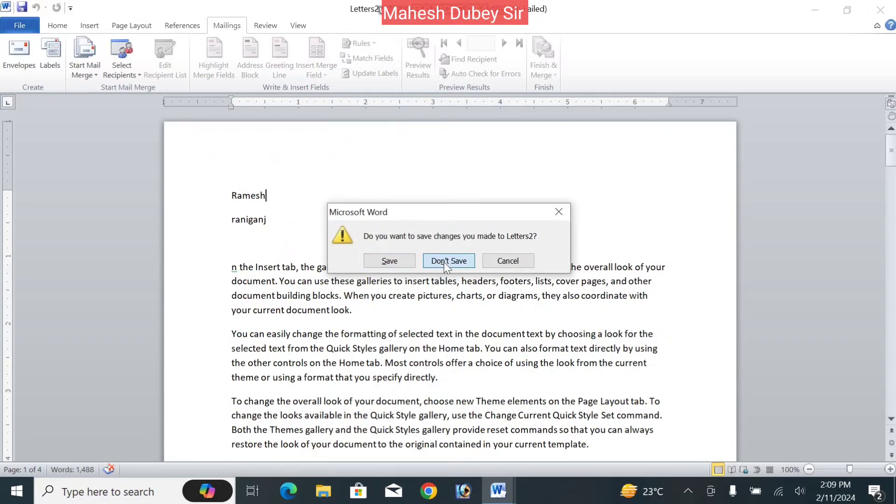
click(444, 261)
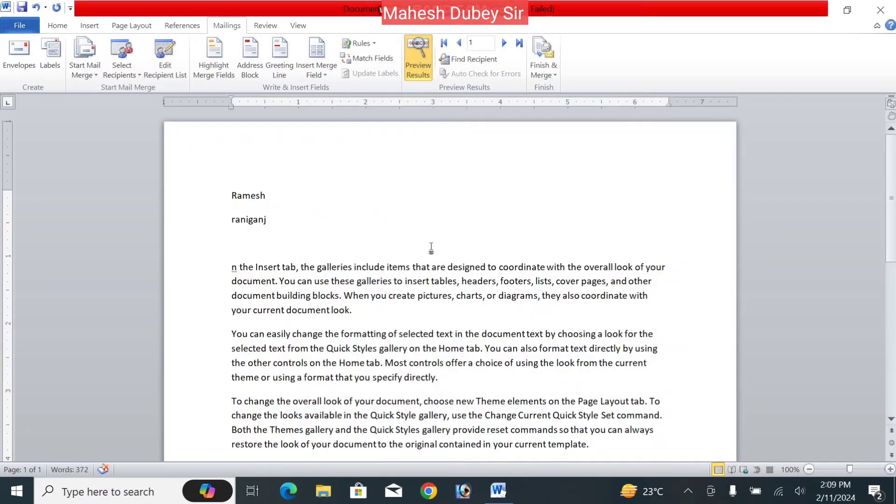
Open the recipient search and close it without entering a search term.
click(476, 68)
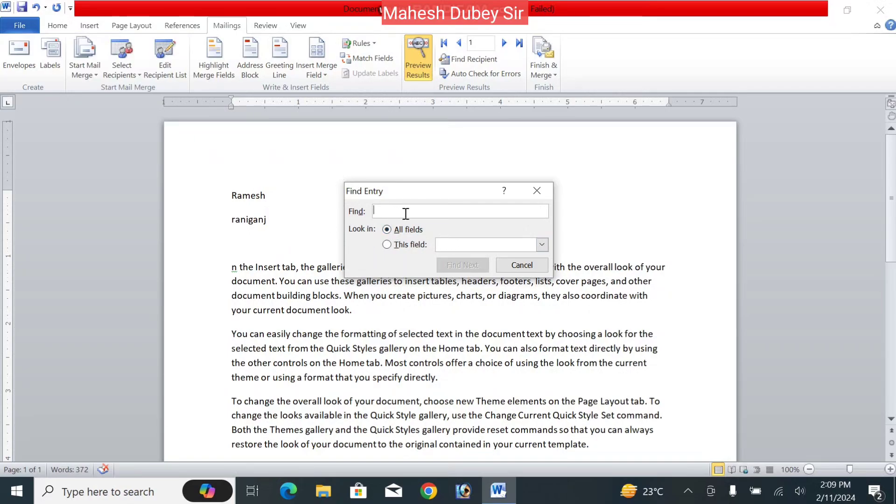
click(522, 264)
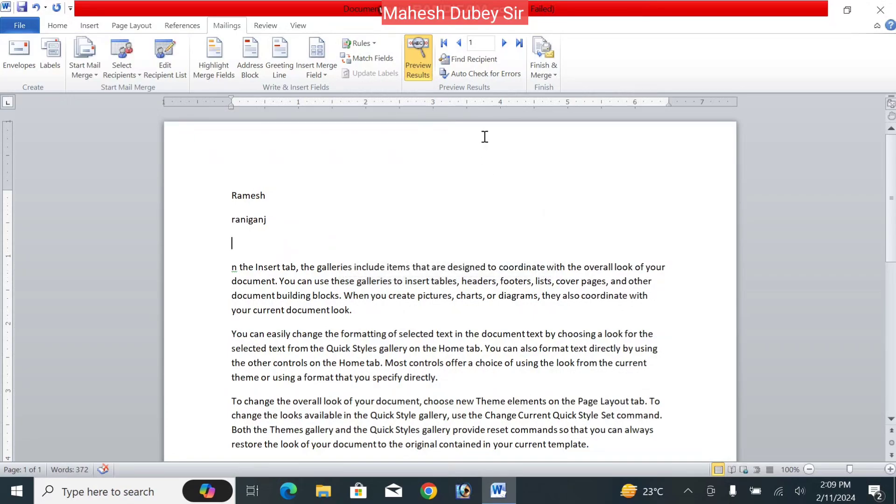
Finish the merge as individual letters in a new document, including all records.
click(548, 73)
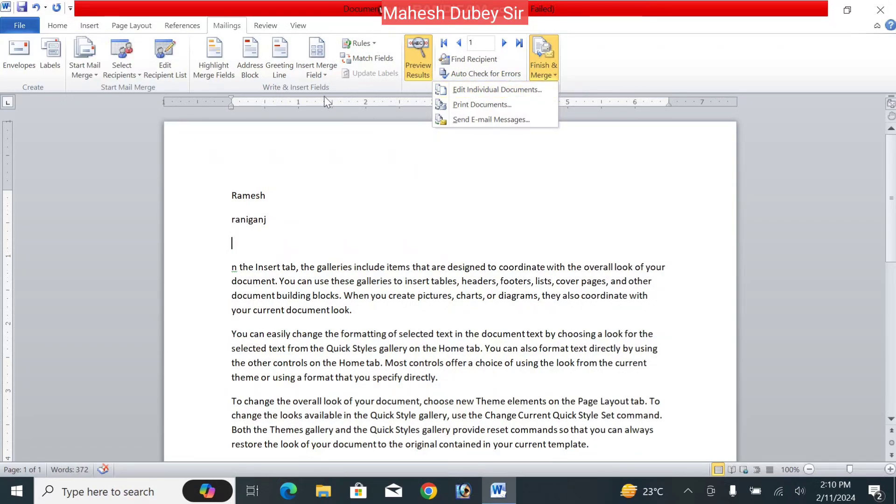
click(481, 90)
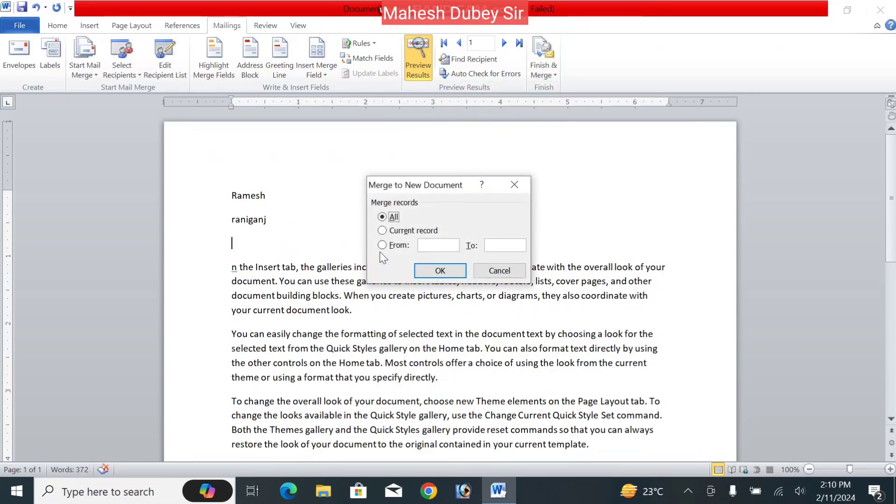
click(440, 272)
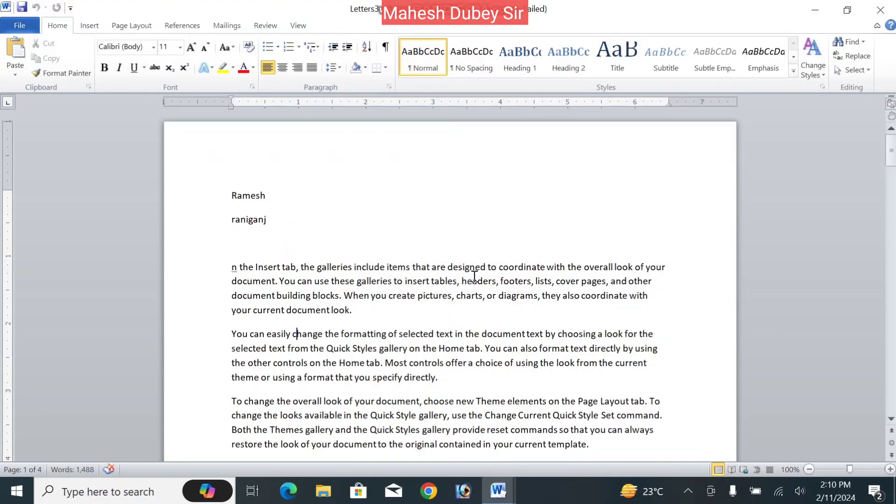
Add the text "Zmx,xvndmnjdsfdjsfdj" at the end of the first body paragraph in the first merged letter.
click(382, 314)
text(Zmx,xvndmnjdsfdjsfdj)
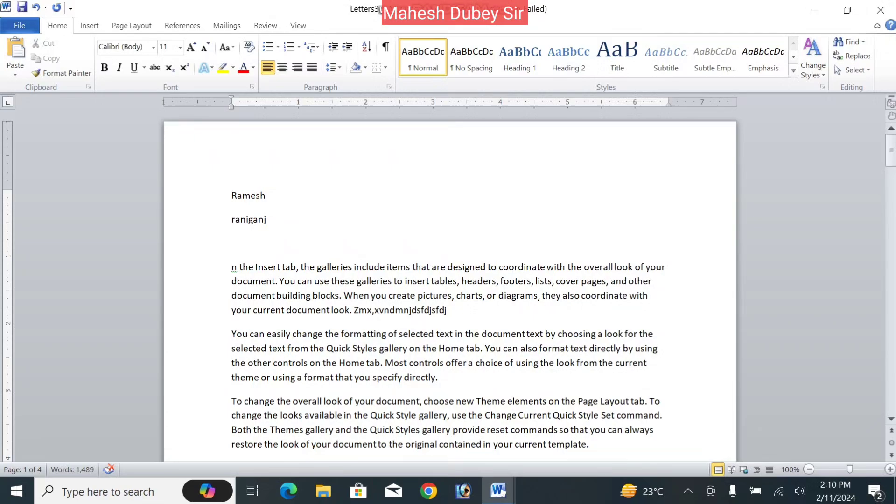
Close the merged letters document without saving its changes.
key(alt+F4)
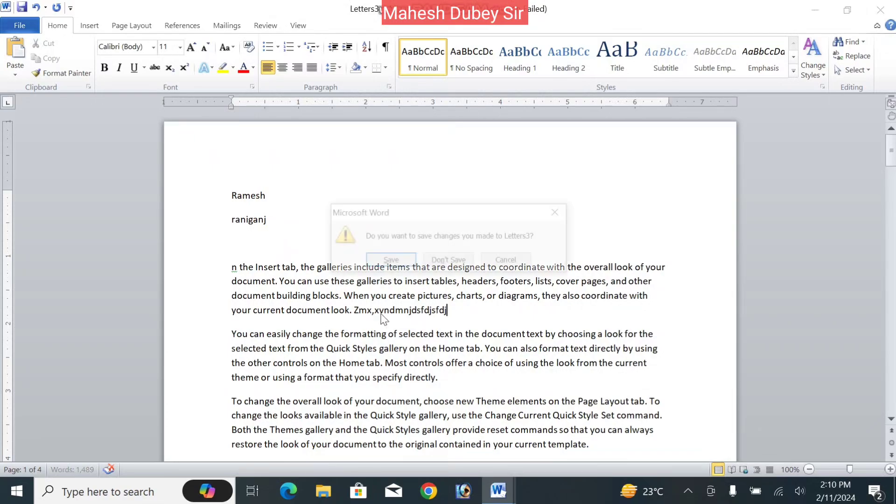
click(456, 263)
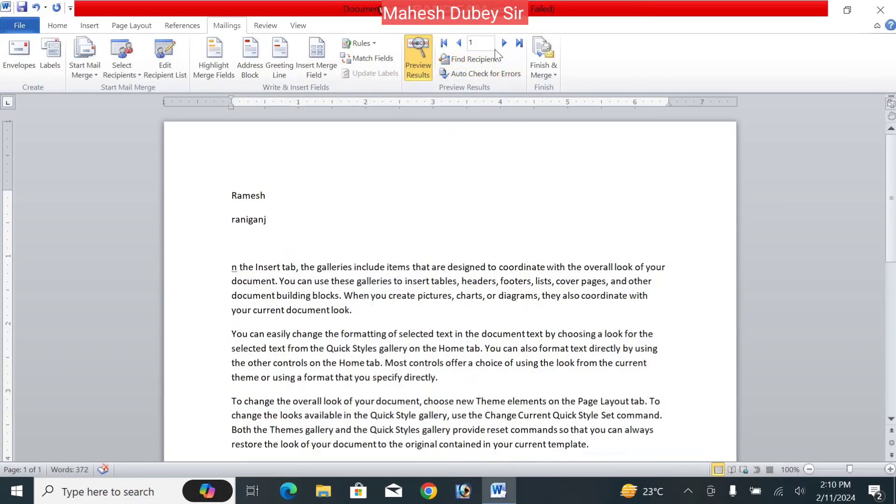
Try to print the merged letters for all records with Microsoft Print to PDF, cancelling when the output file name is requested.
click(540, 66)
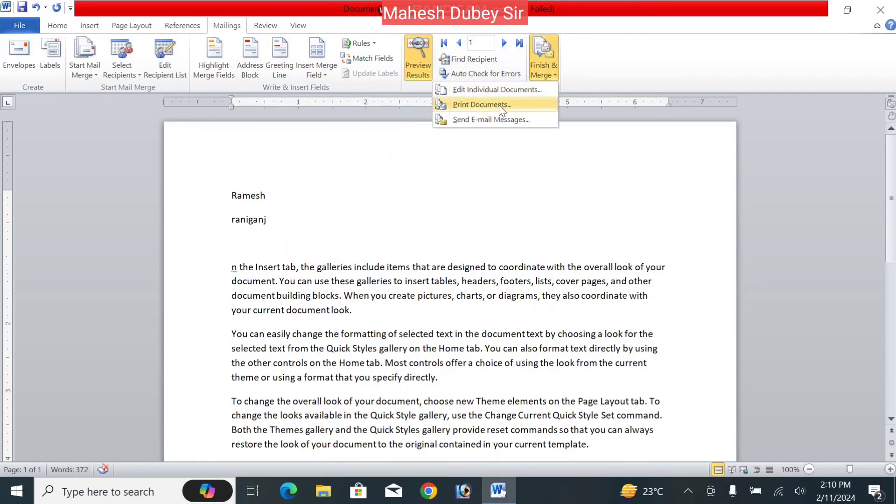
click(407, 281)
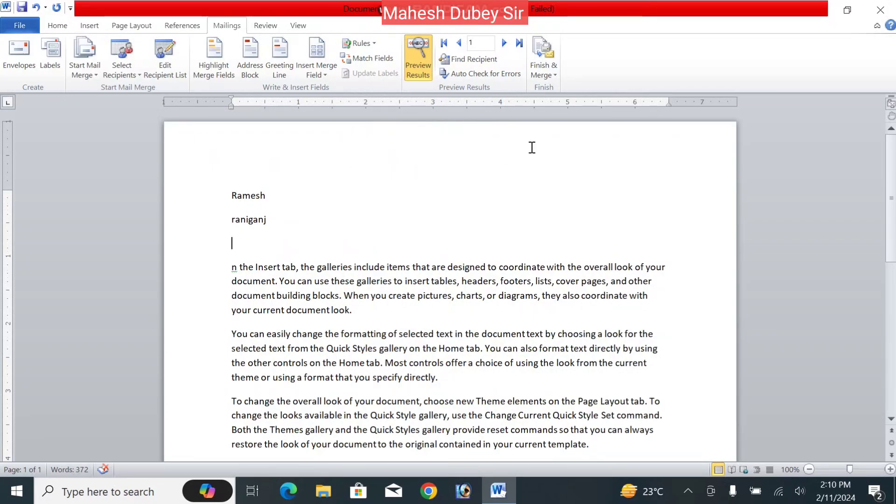
click(555, 75)
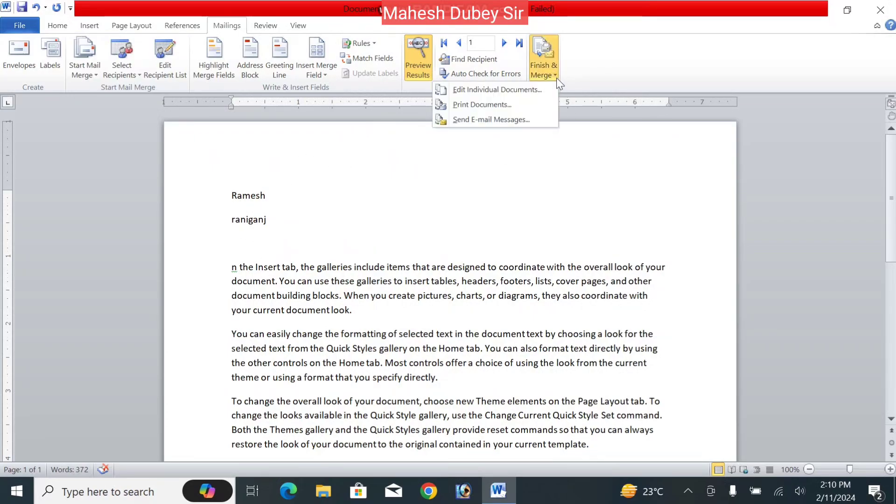
click(489, 105)
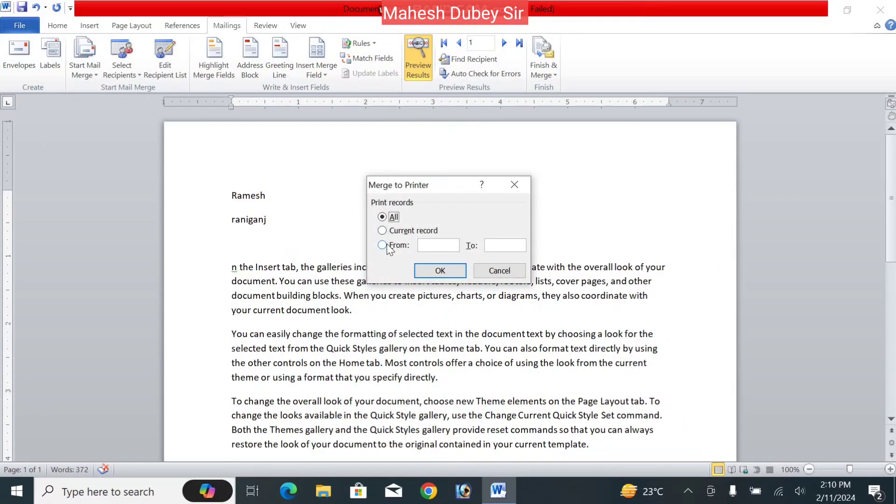
click(440, 271)
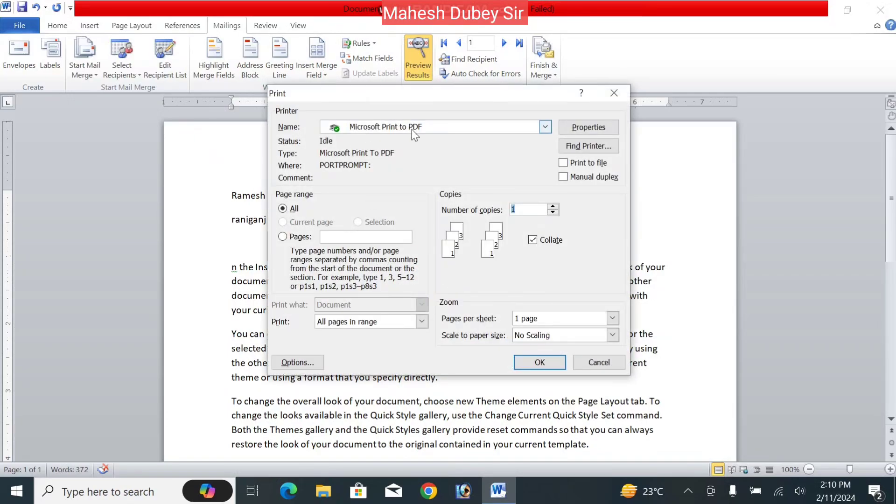
click(540, 361)
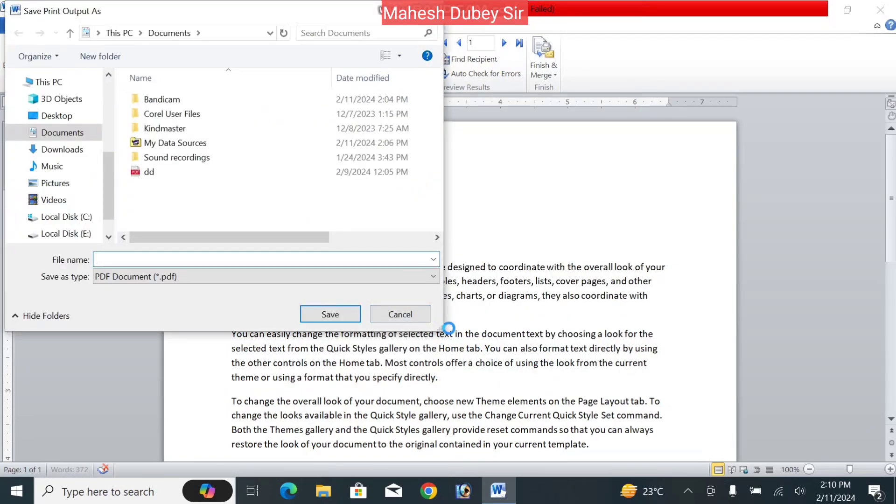
click(400, 315)
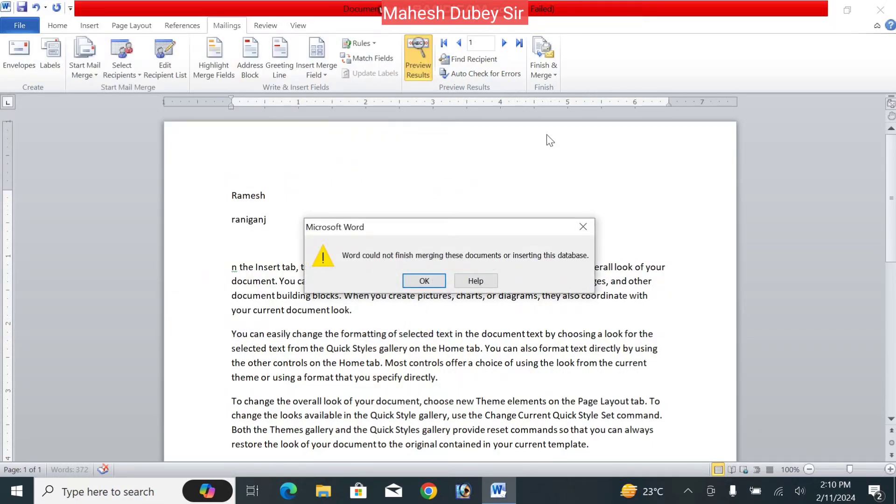
click(431, 282)
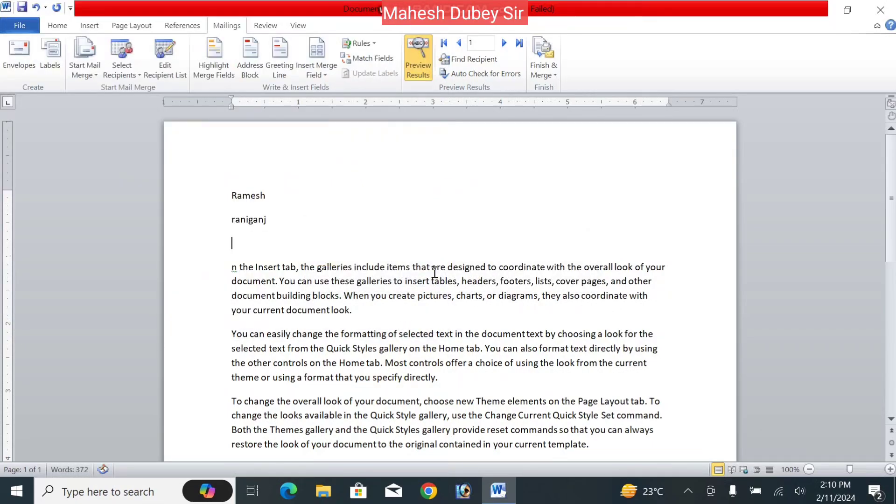
Try to send the merge as HTML e-mails addressed by the Name field, using a blank From/To record range and no subject.
click(548, 71)
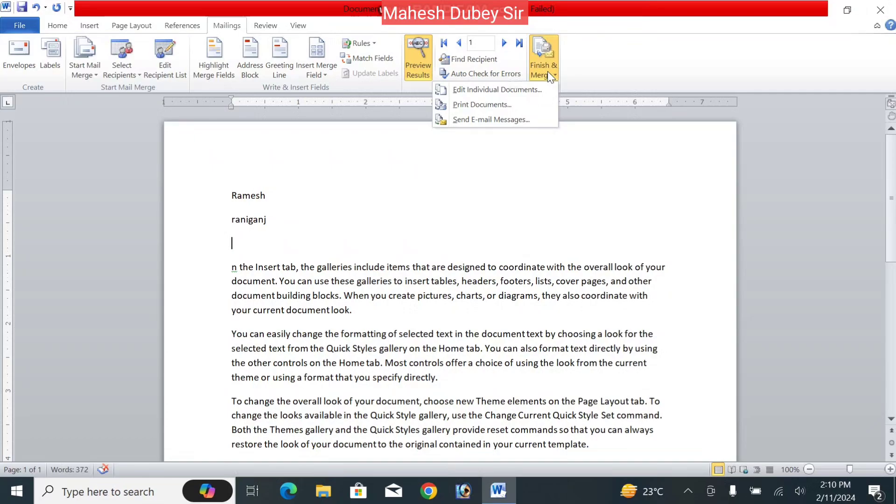
click(502, 120)
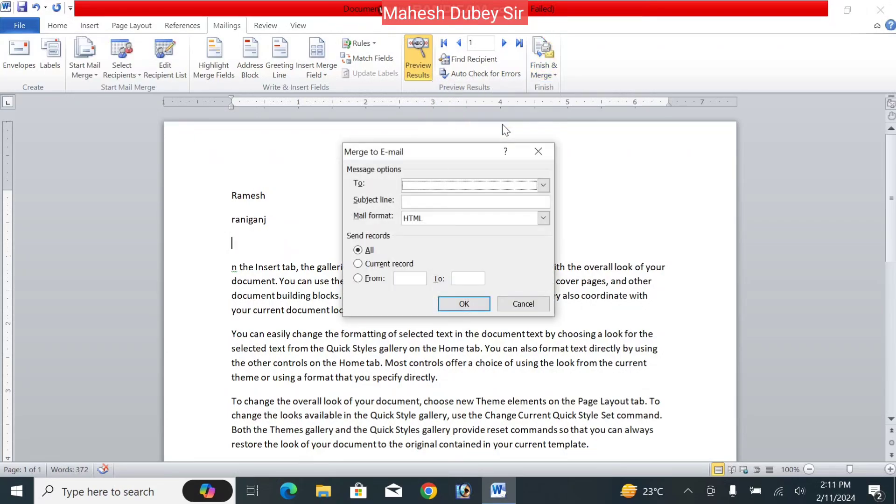
click(475, 184)
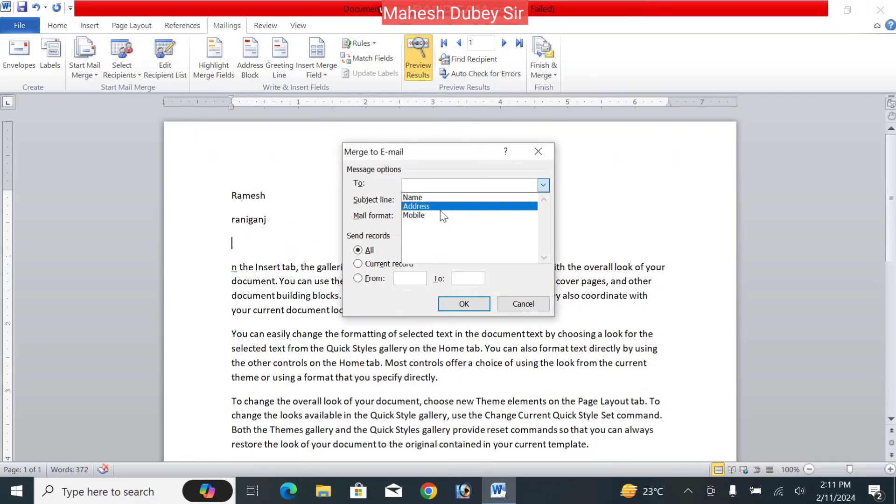
click(438, 198)
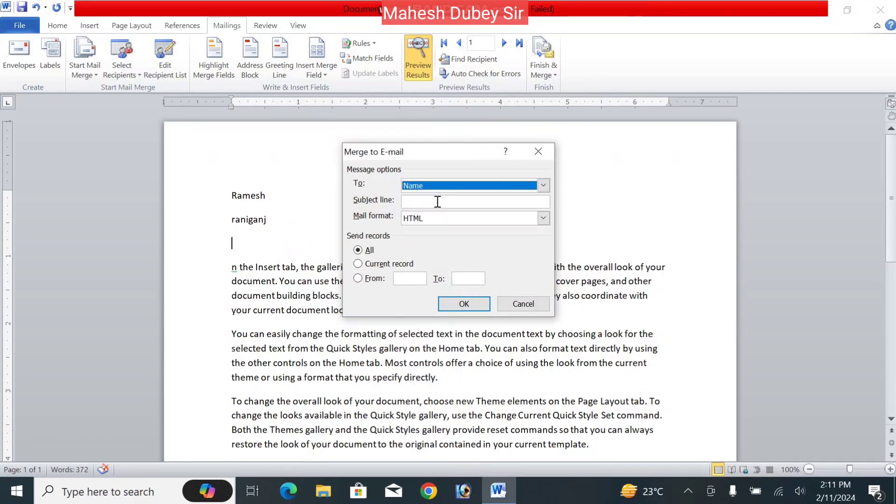
click(438, 201)
click(436, 219)
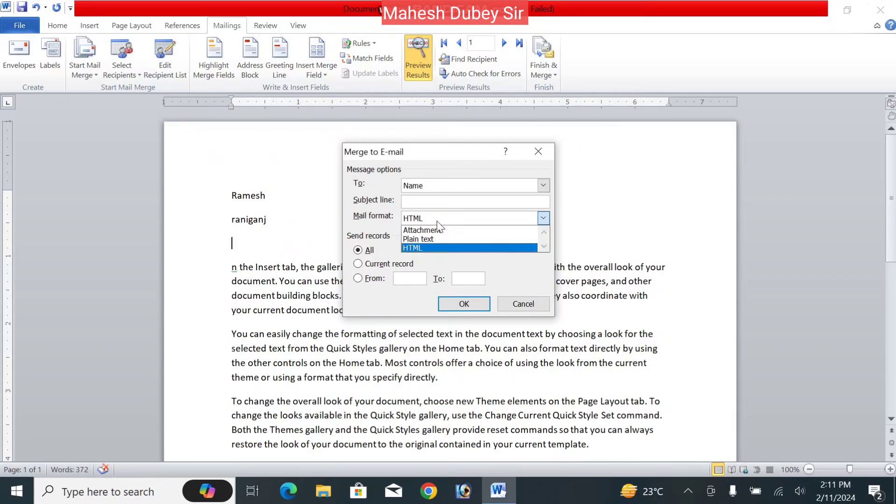
click(442, 248)
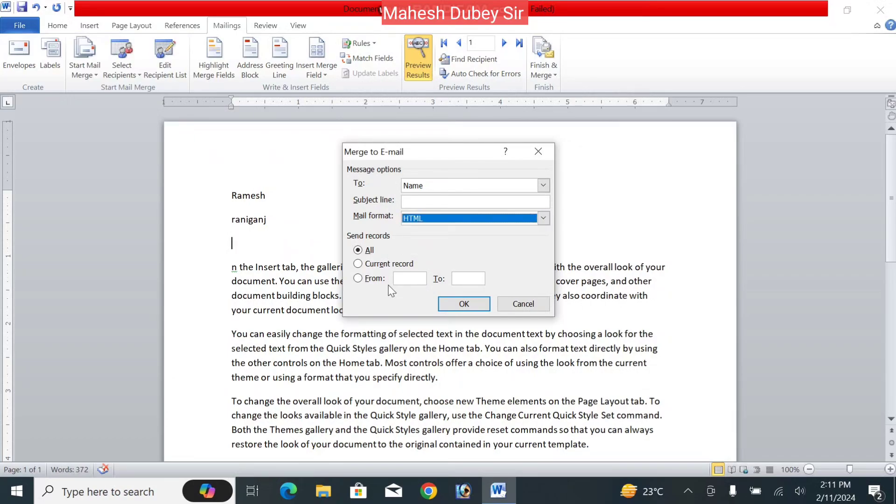
click(370, 280)
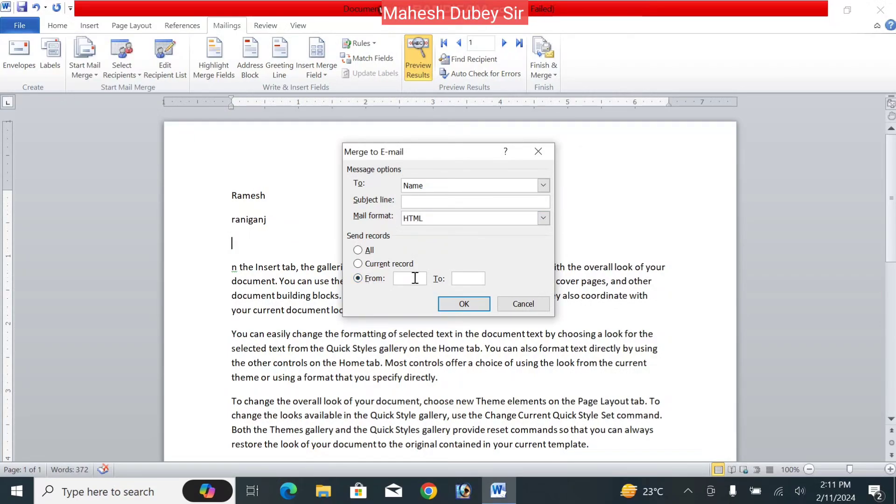
click(467, 305)
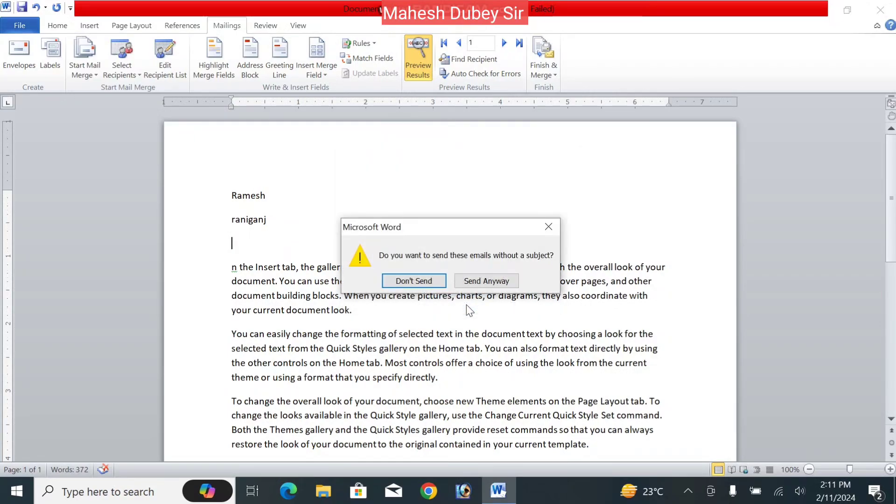
click(474, 282)
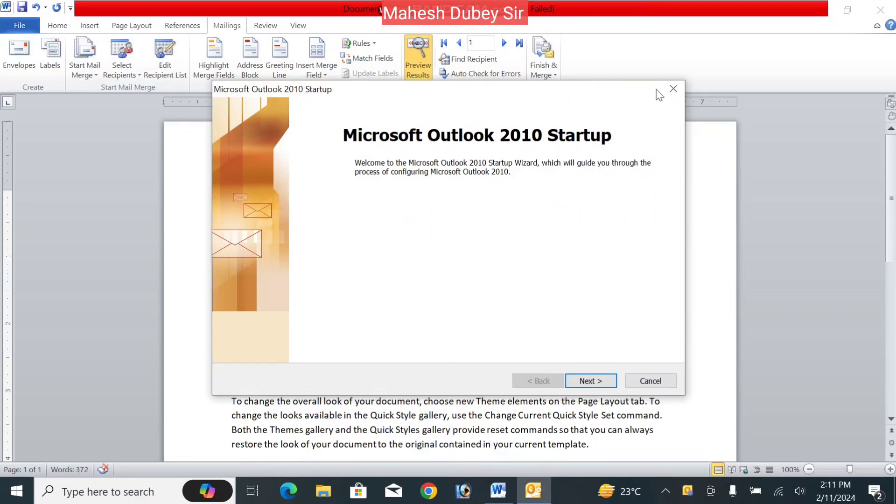
Exit the Outlook 2010 Startup wizard without configuring an account and dismiss the Office Activation Wizard.
click(673, 90)
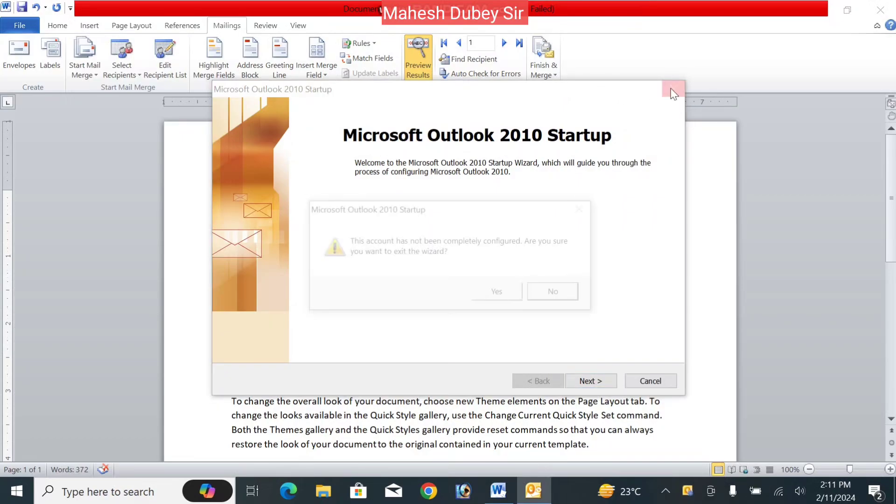
click(502, 294)
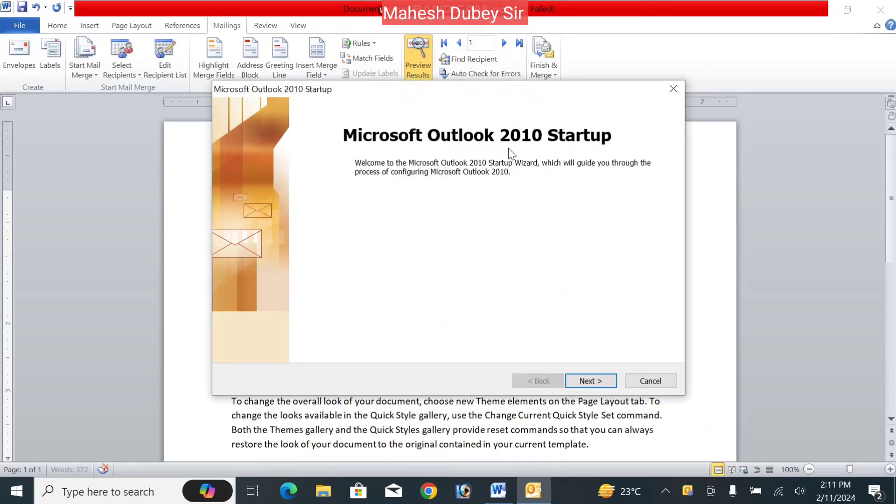
click(649, 380)
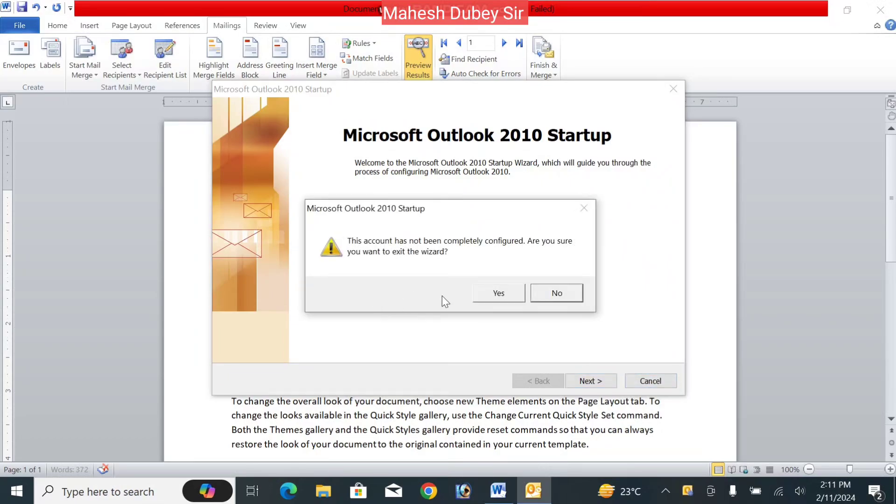
click(495, 288)
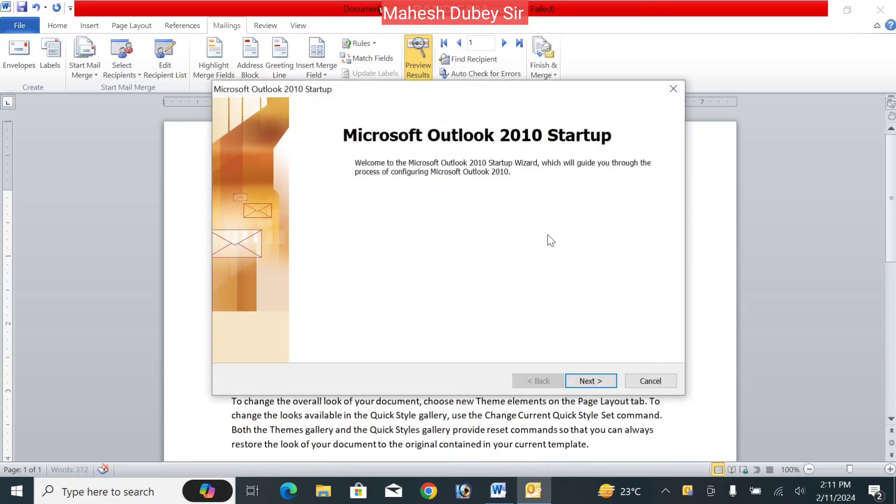
click(673, 89)
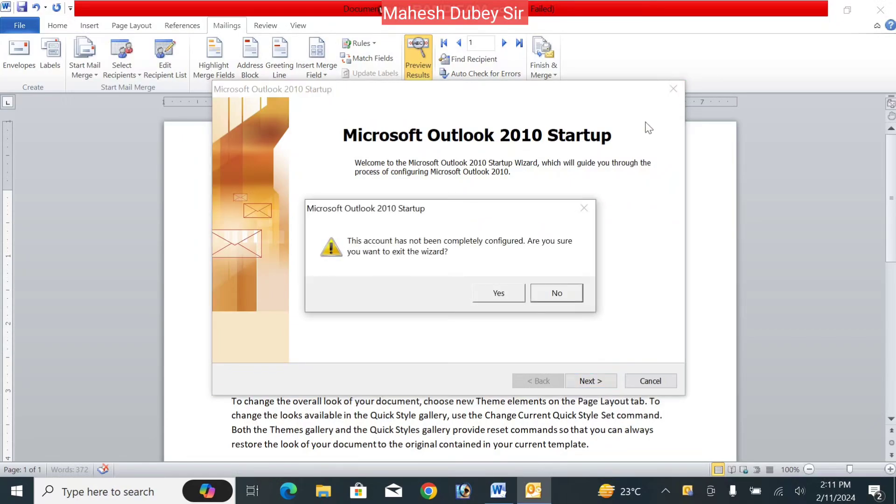
click(542, 301)
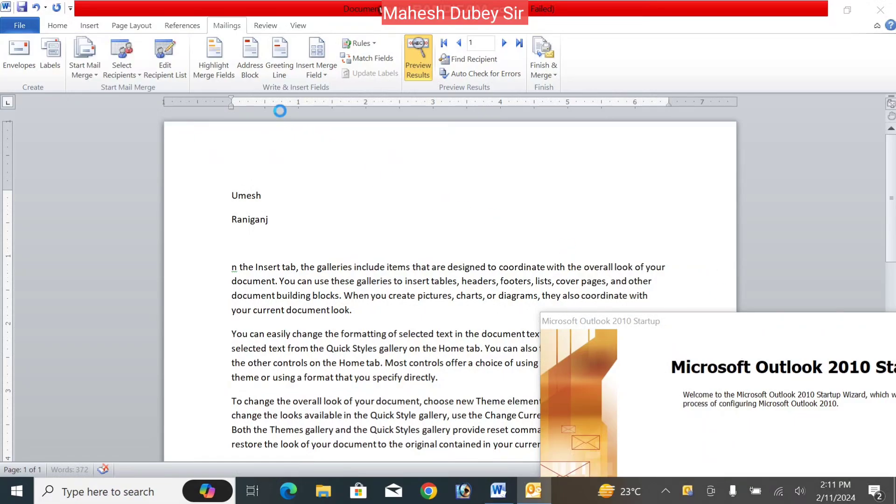
drag(705, 326, 419, 211)
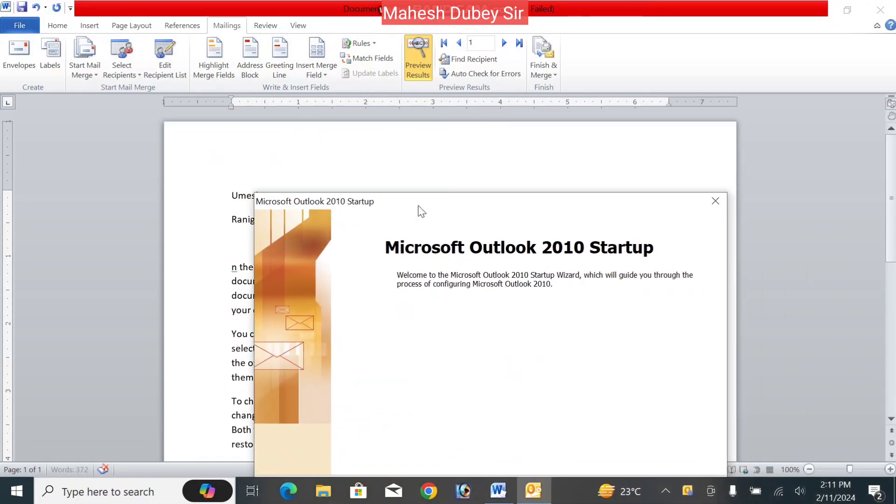
click(718, 208)
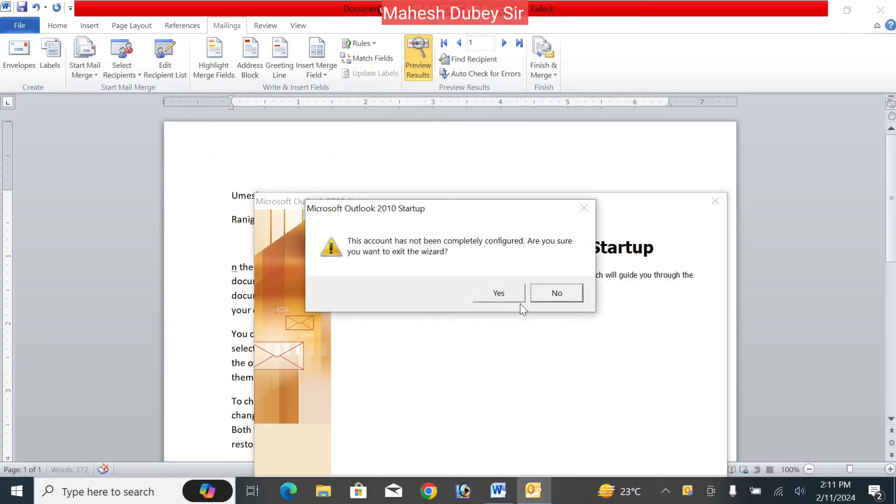
click(505, 291)
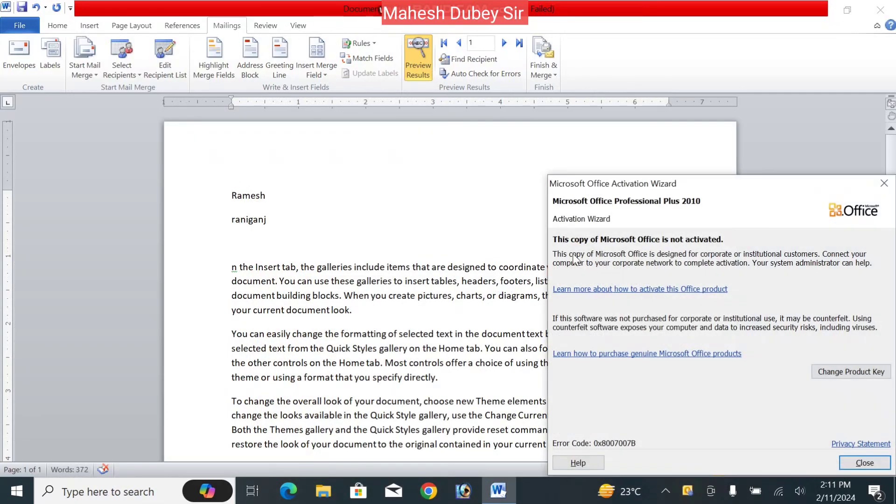
click(885, 183)
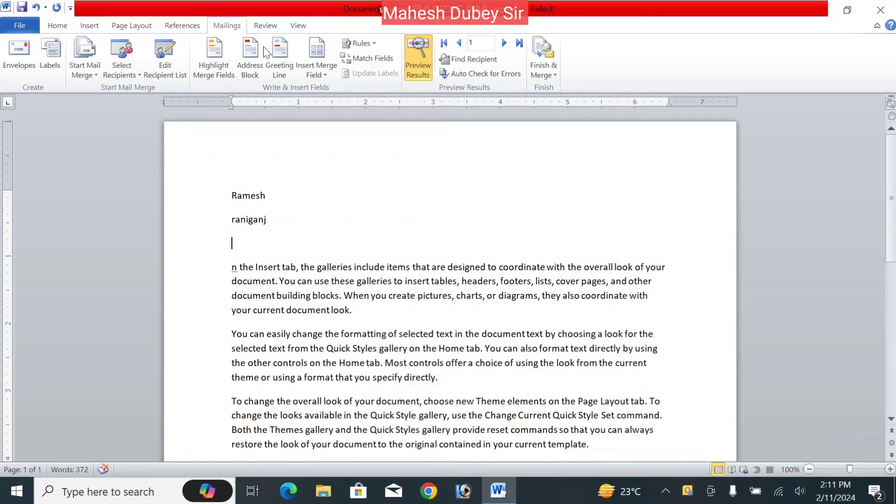
Turn off the merge results preview to show the Name and Address field placeholders in the letter.
click(425, 63)
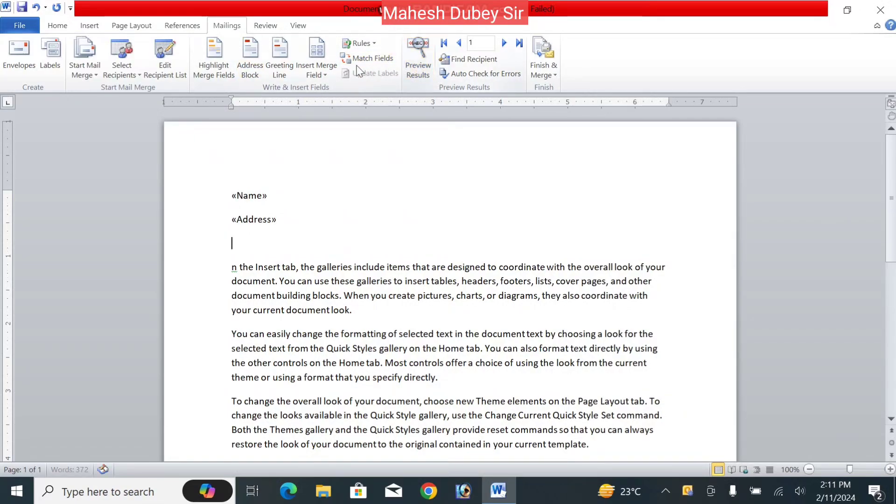
click(258, 29)
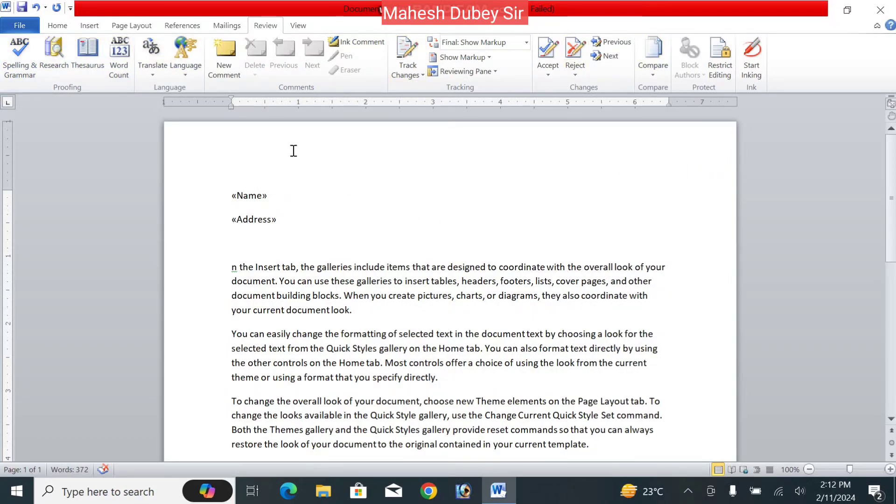
click(227, 27)
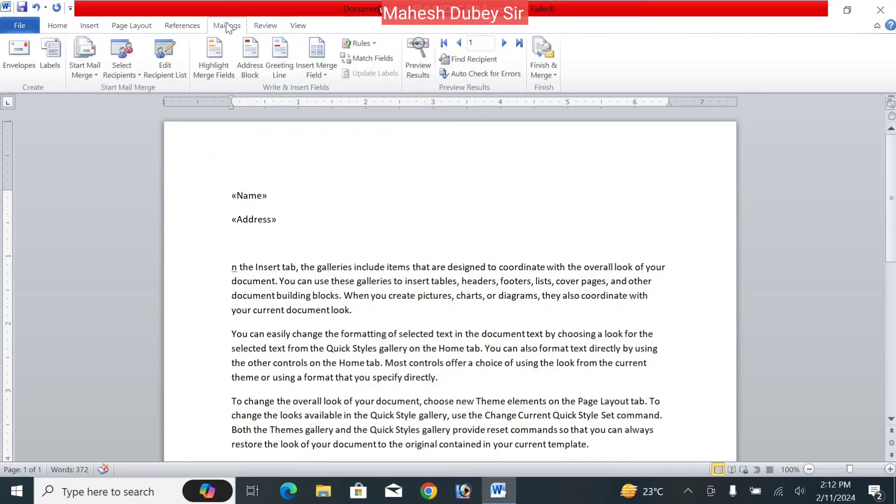